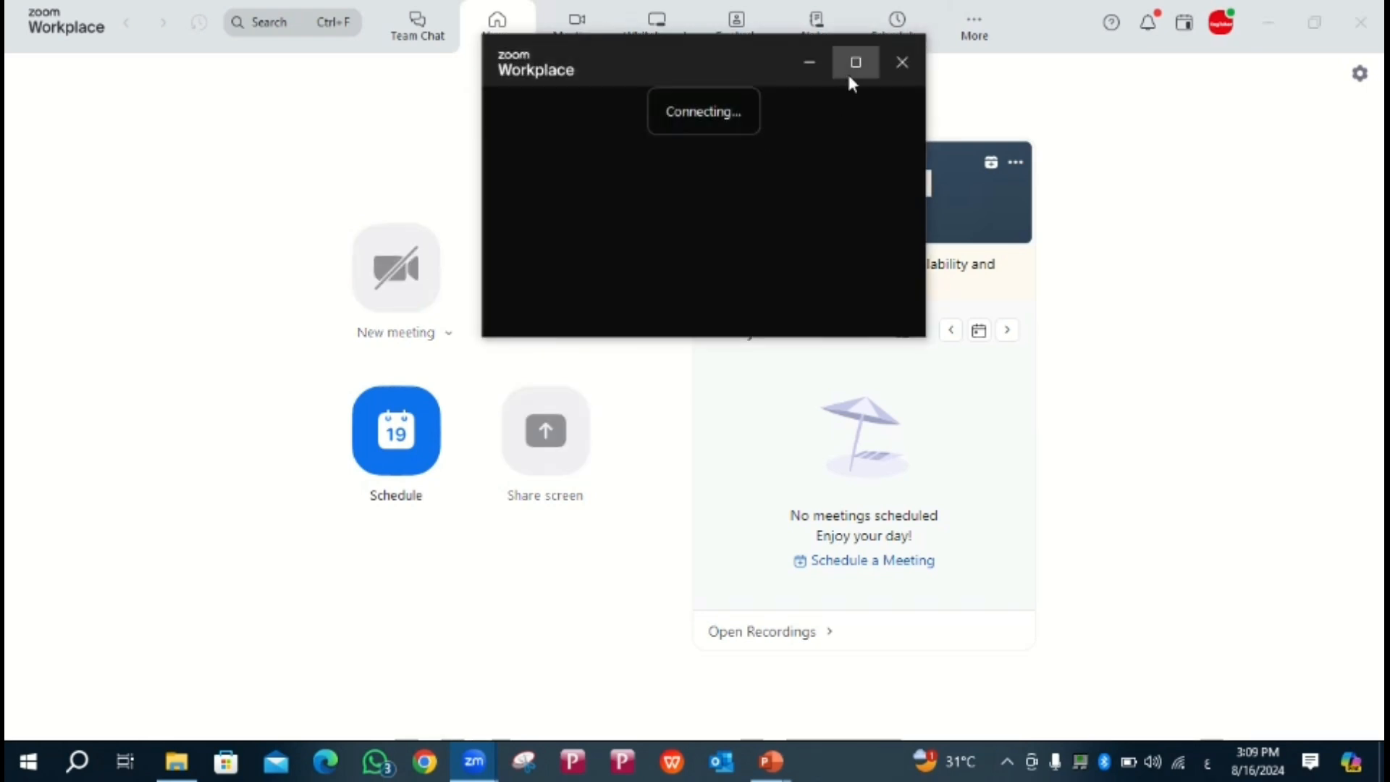
Maximize the meeting window and toggle the microphone, leaving it muted
left_click(850, 79)
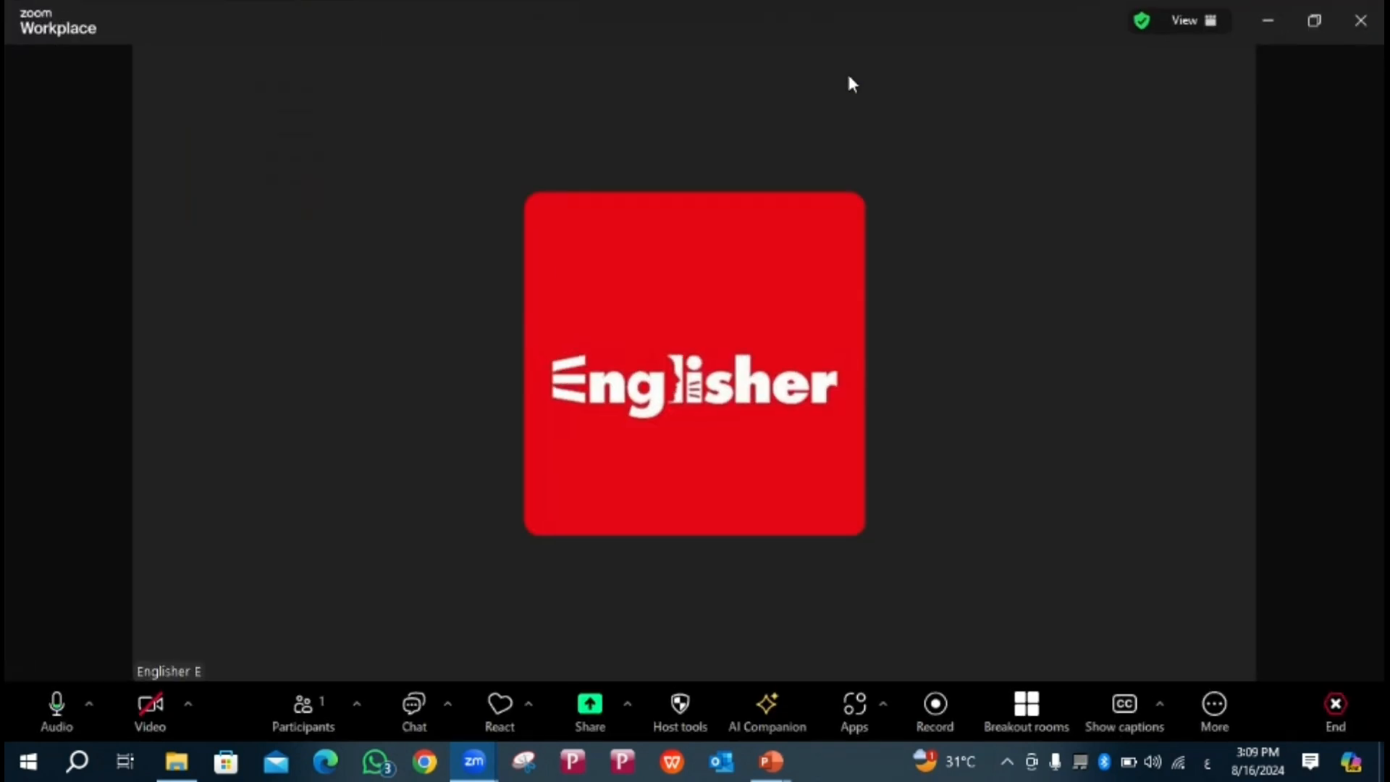
left_click(52, 703)
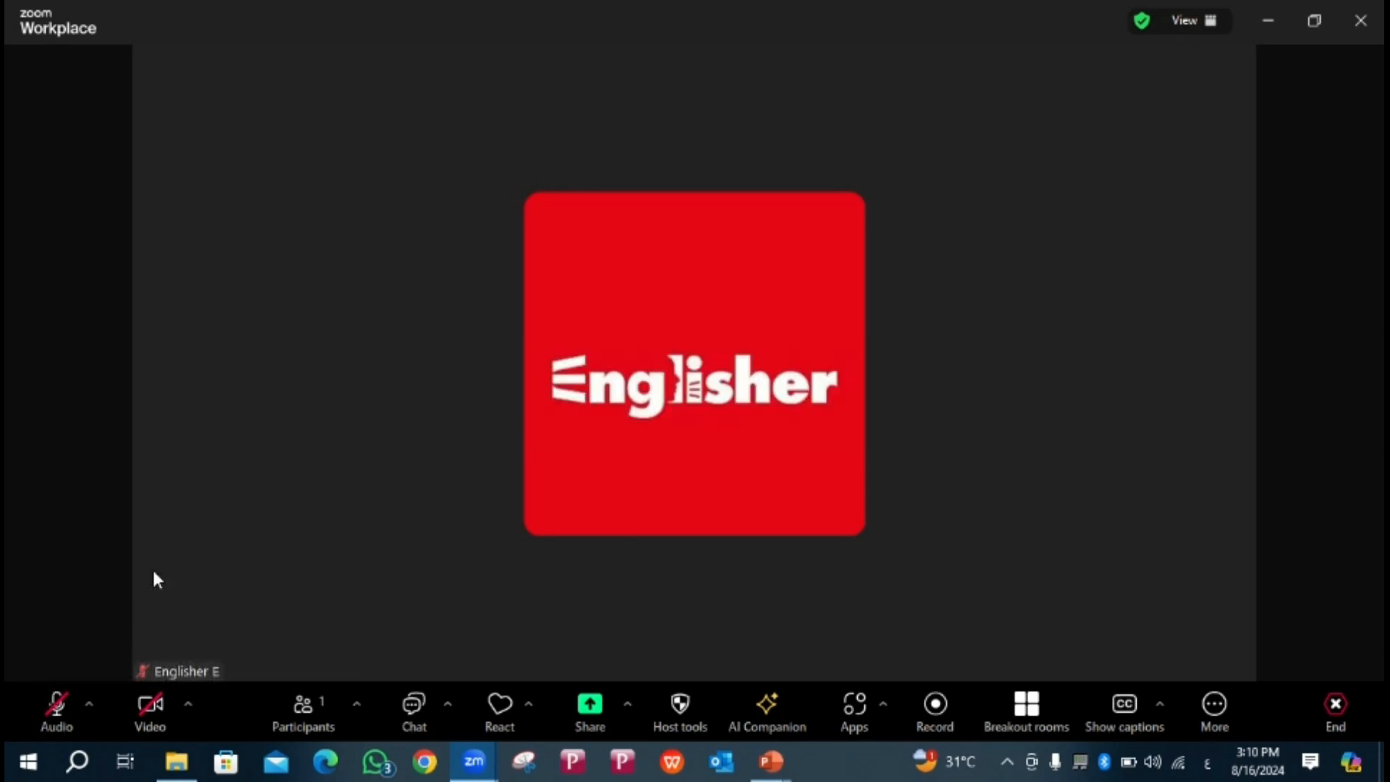
left_click(58, 708)
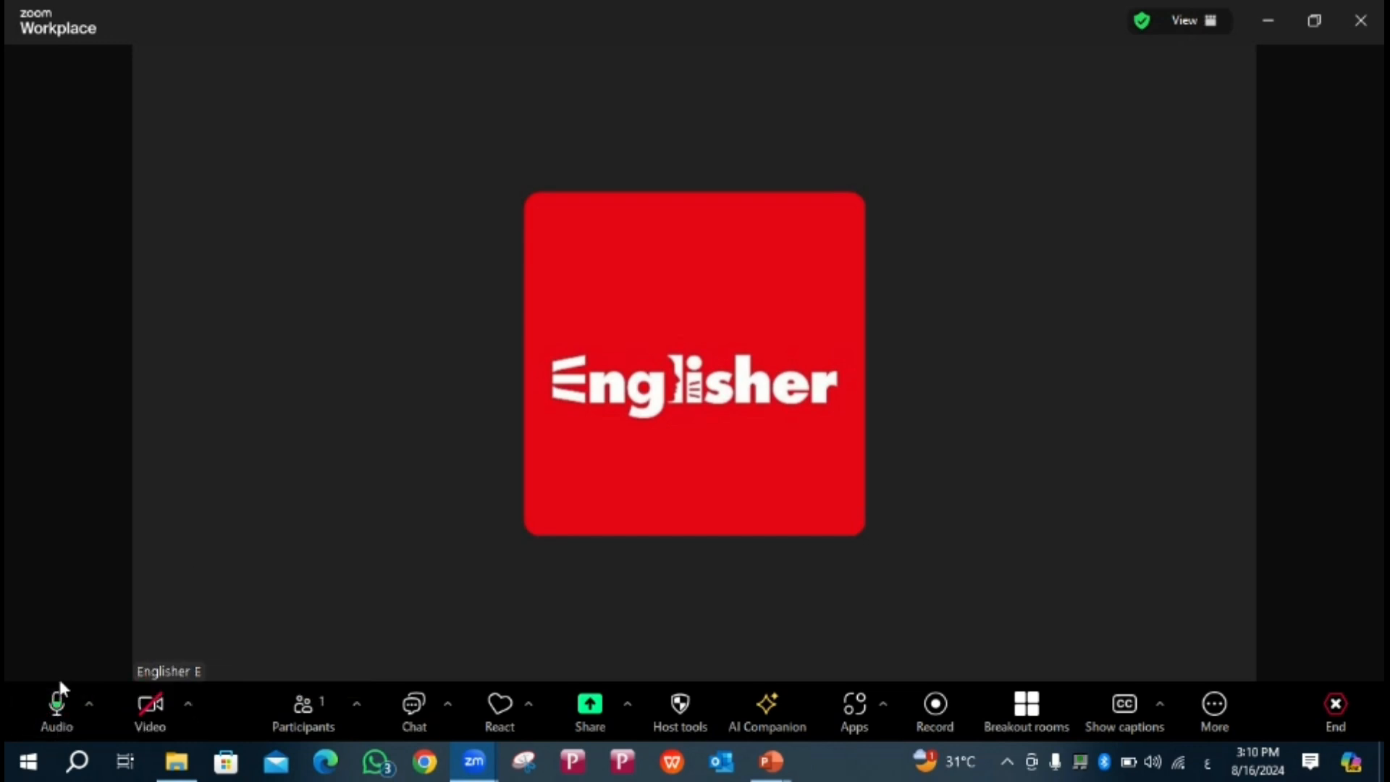
left_click(58, 702)
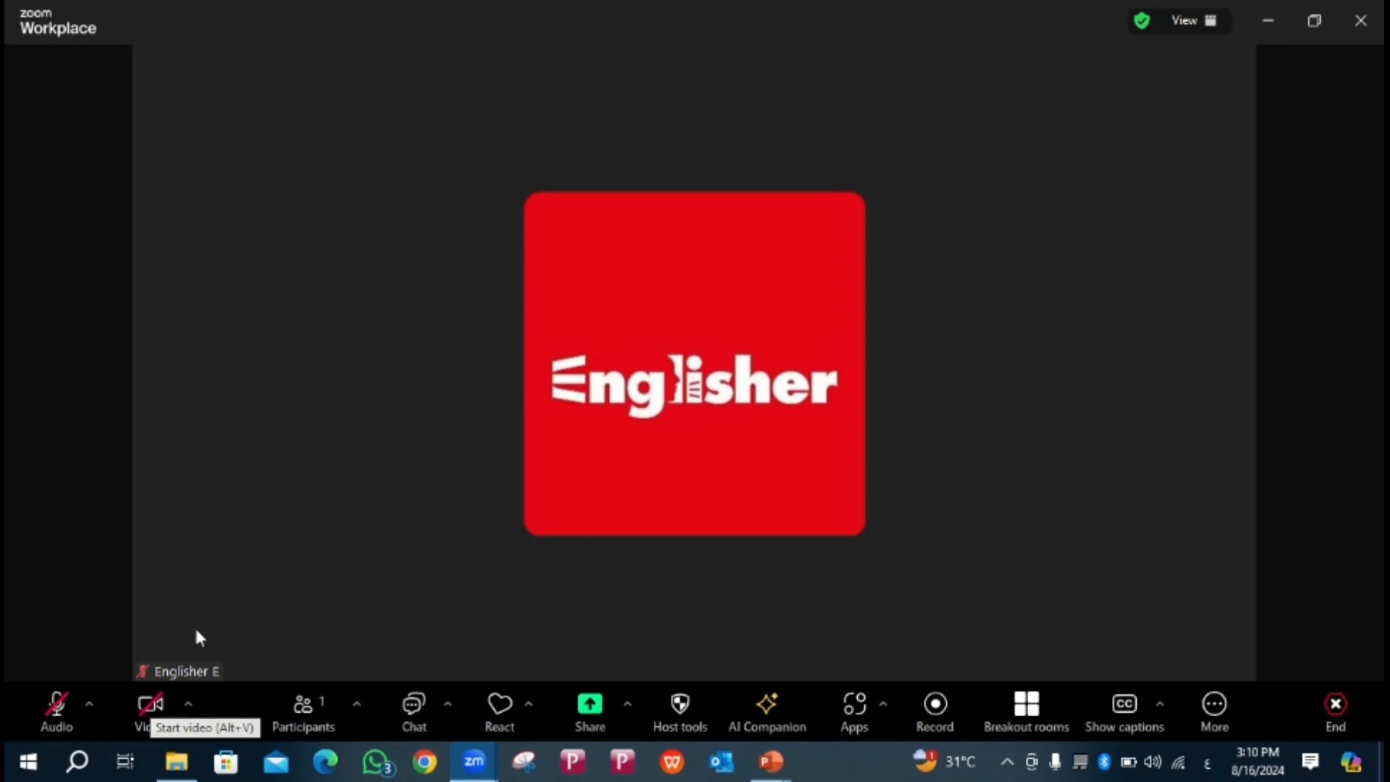
Review the meeting's camera, background, filter and avatar options without changing any of them
left_click(187, 706)
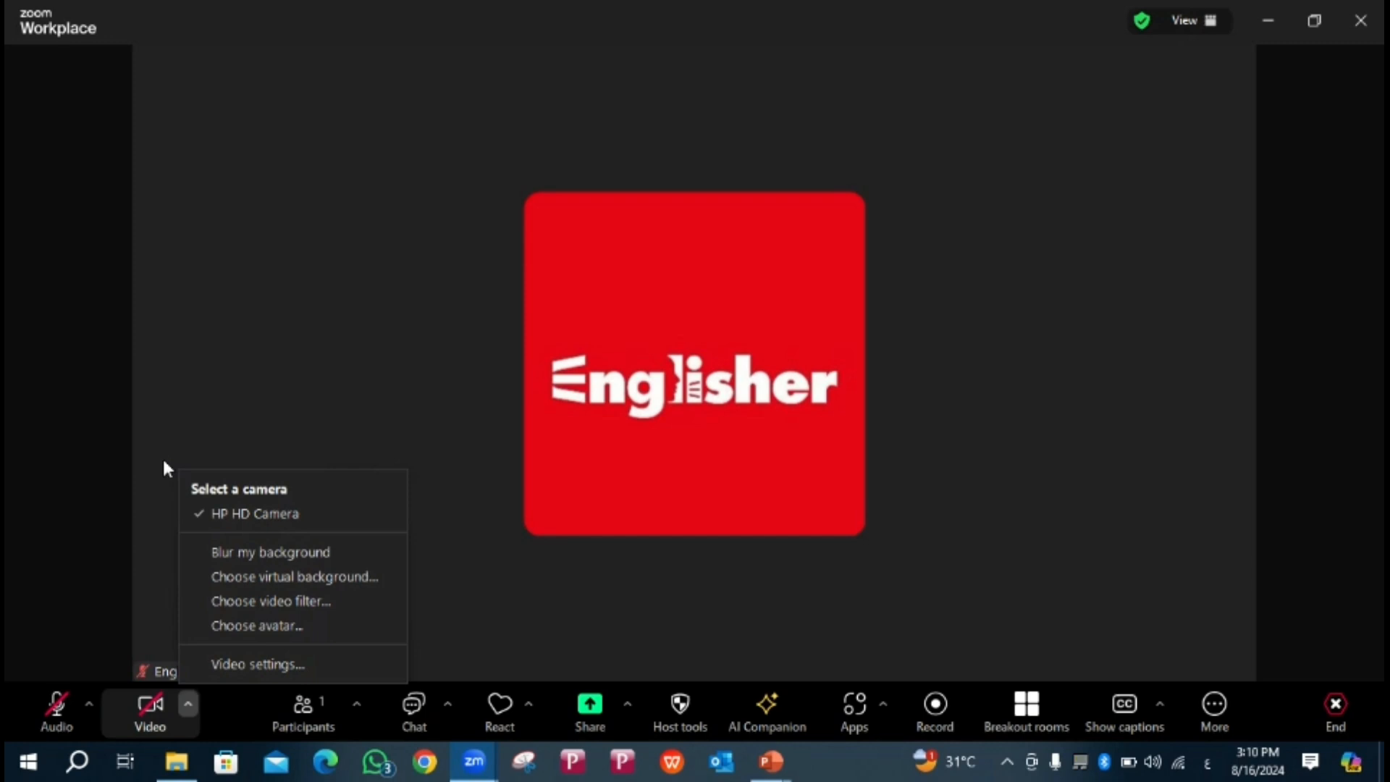
left_click(309, 407)
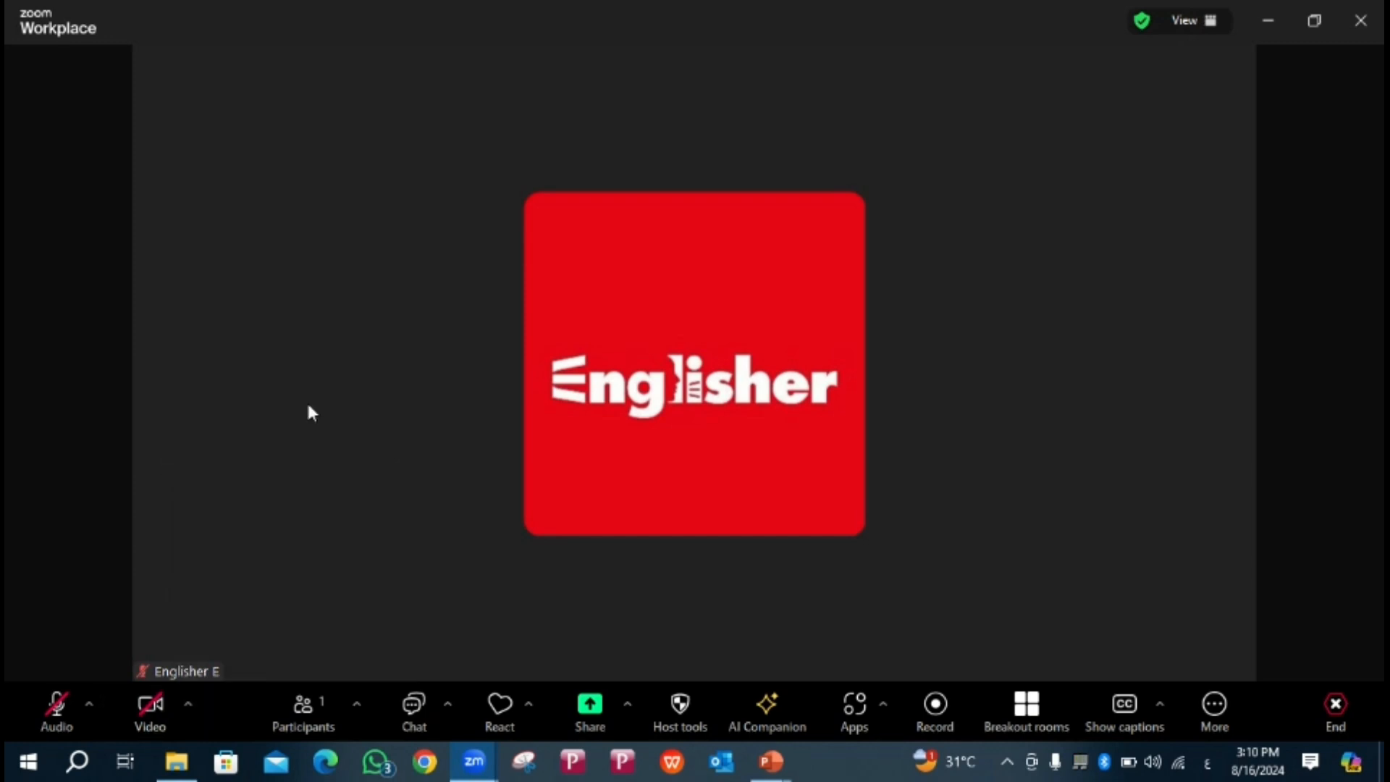
Copy the meeting's invite link from the participants list's invitation window, and close both windows
left_click(307, 711)
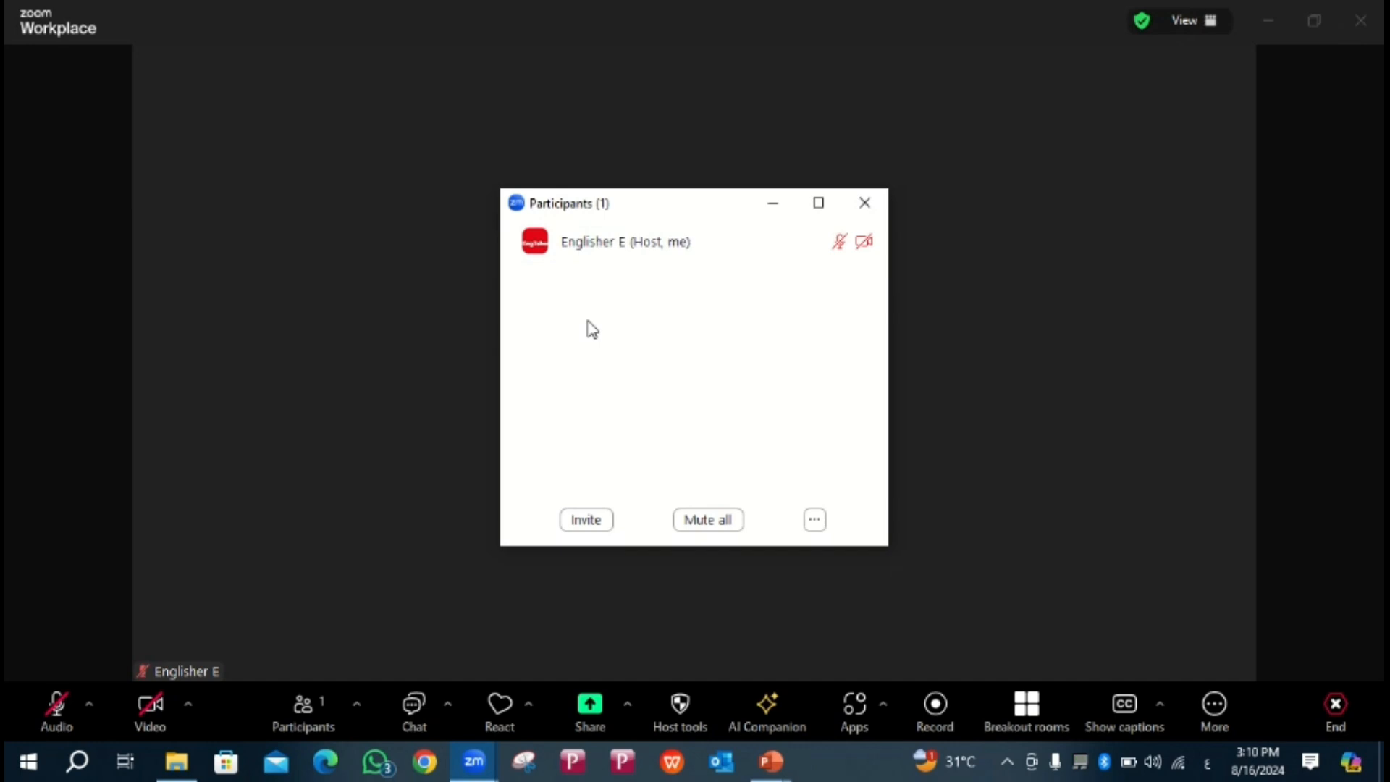
left_click(577, 526)
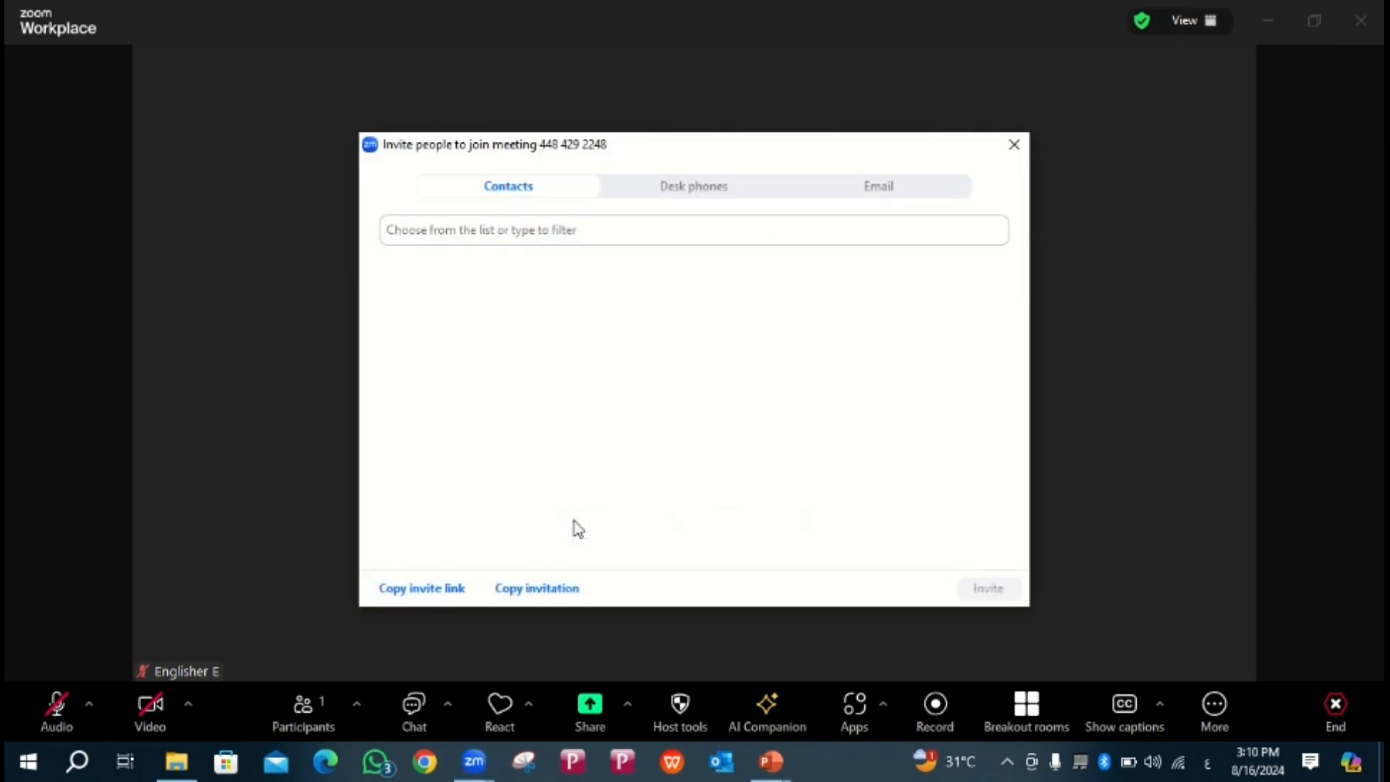
left_click(422, 592)
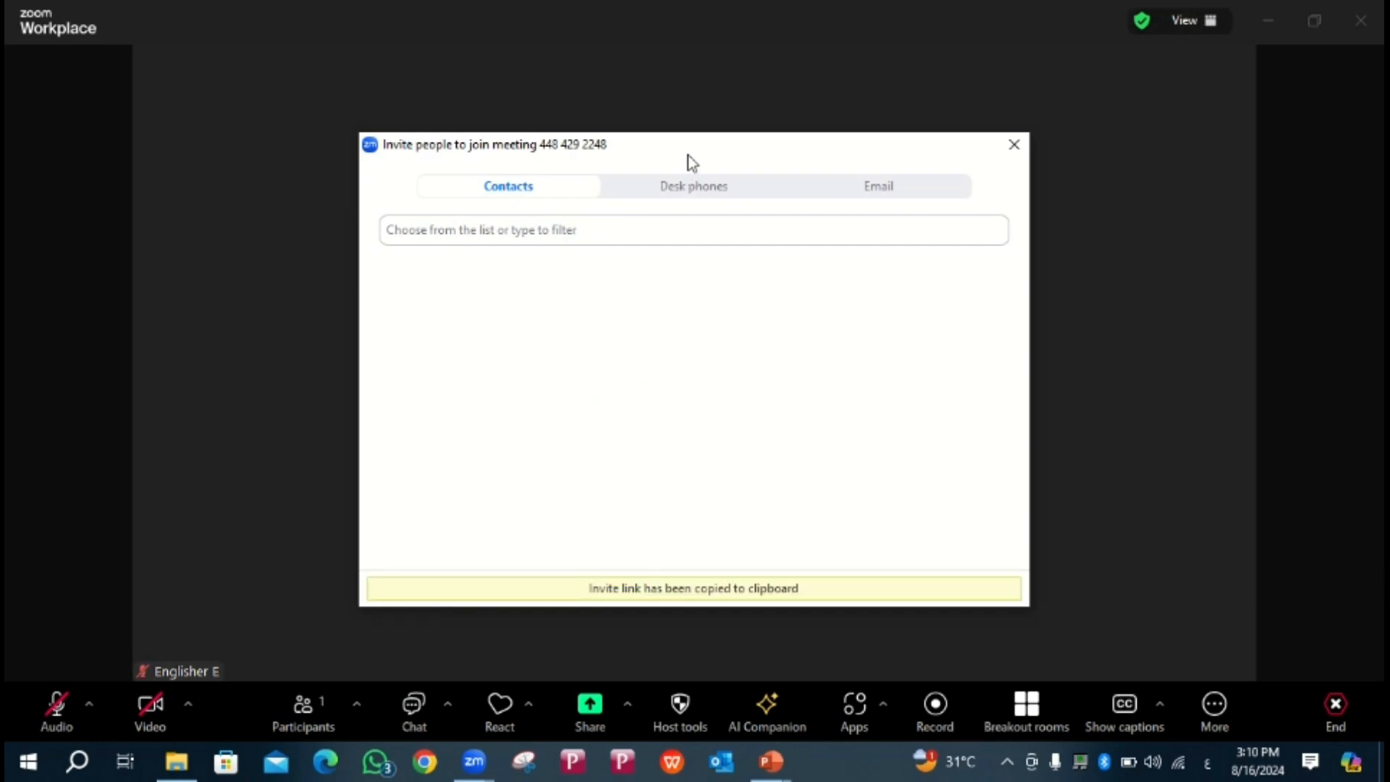
left_click_drag(684, 149, 610, 153)
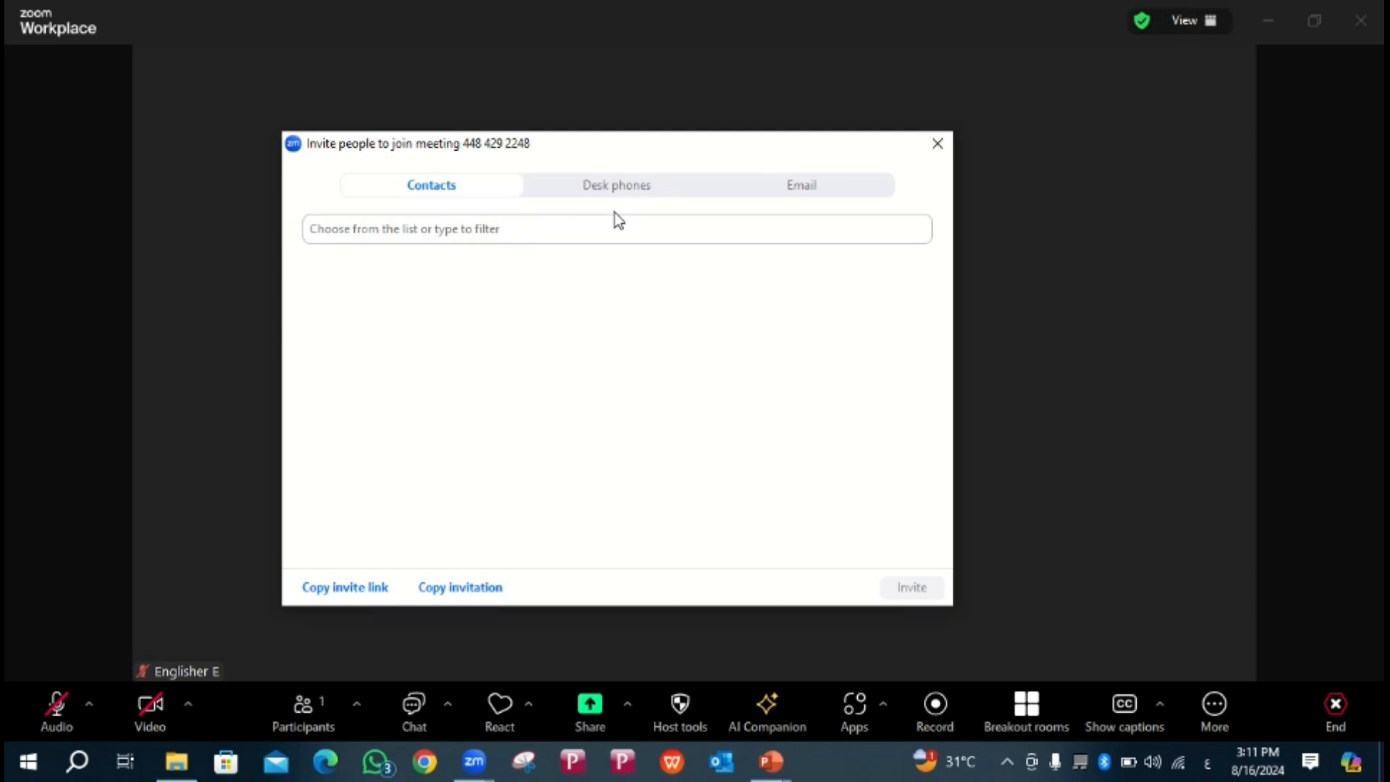
left_click(938, 146)
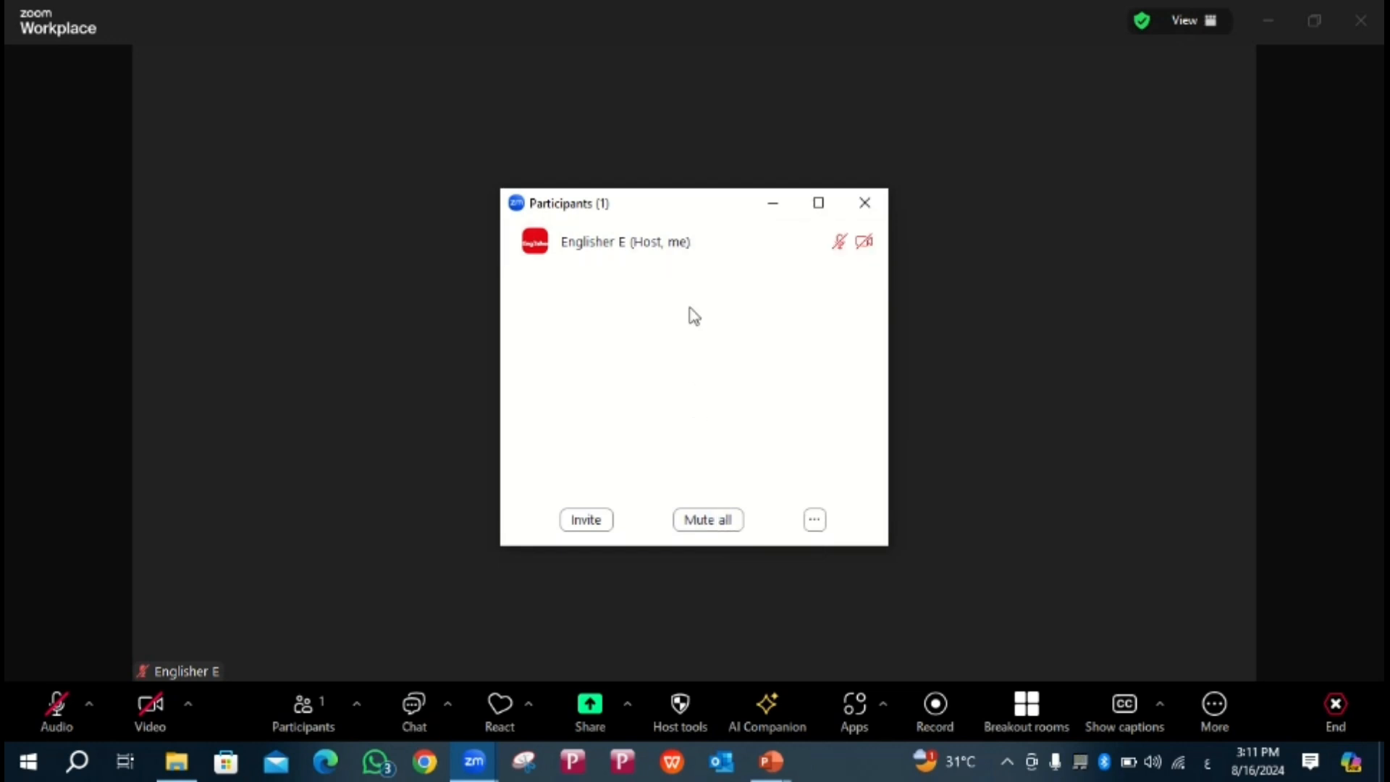
left_click(861, 210)
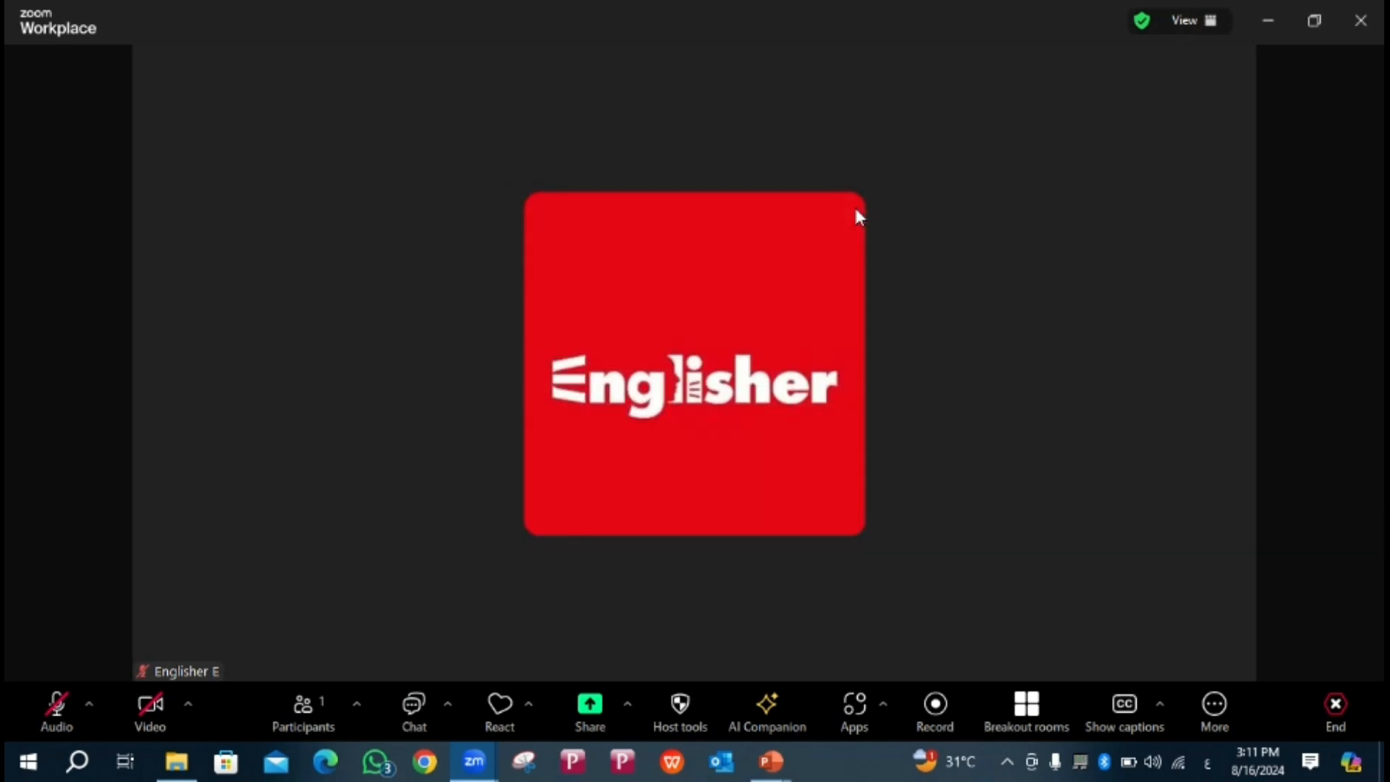
View the meeting chat and its message recipient setting, and close the chat
left_click(410, 704)
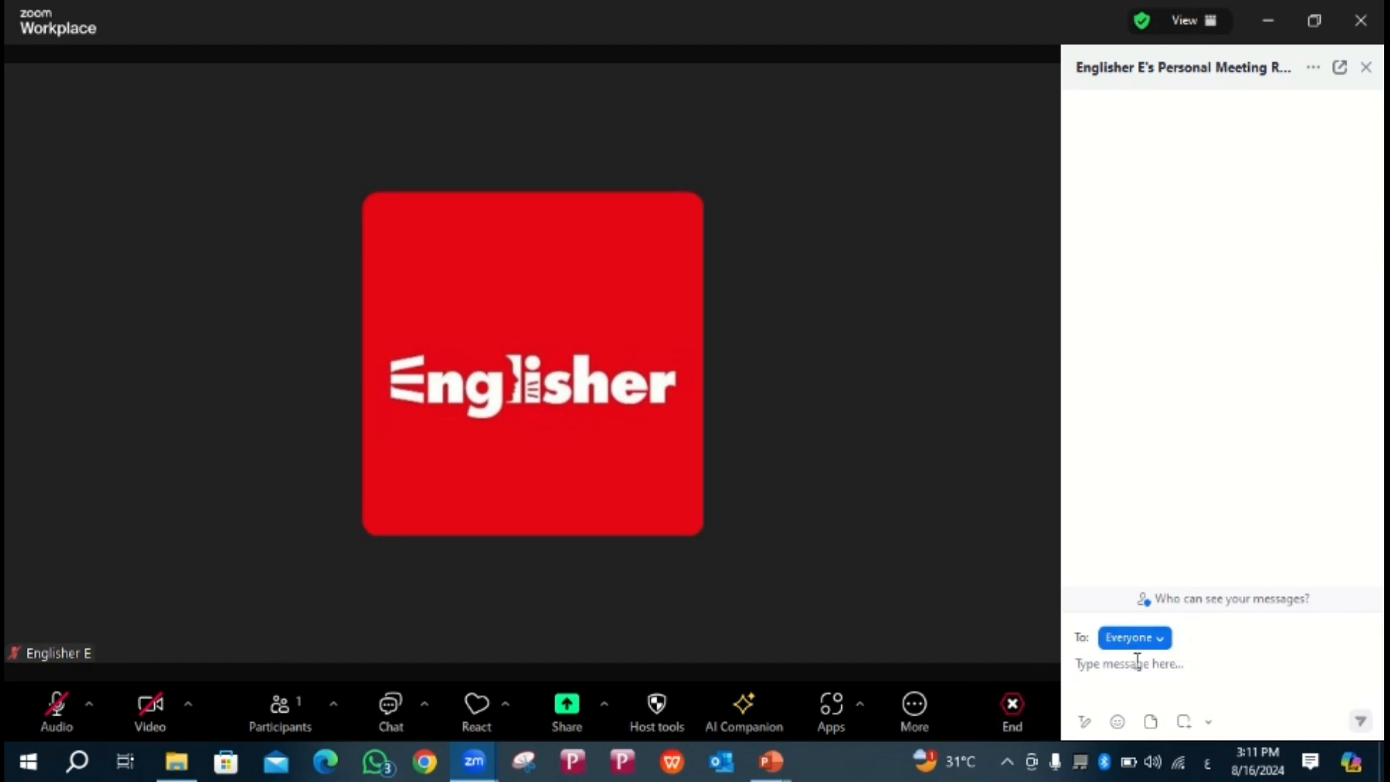
left_click(1365, 68)
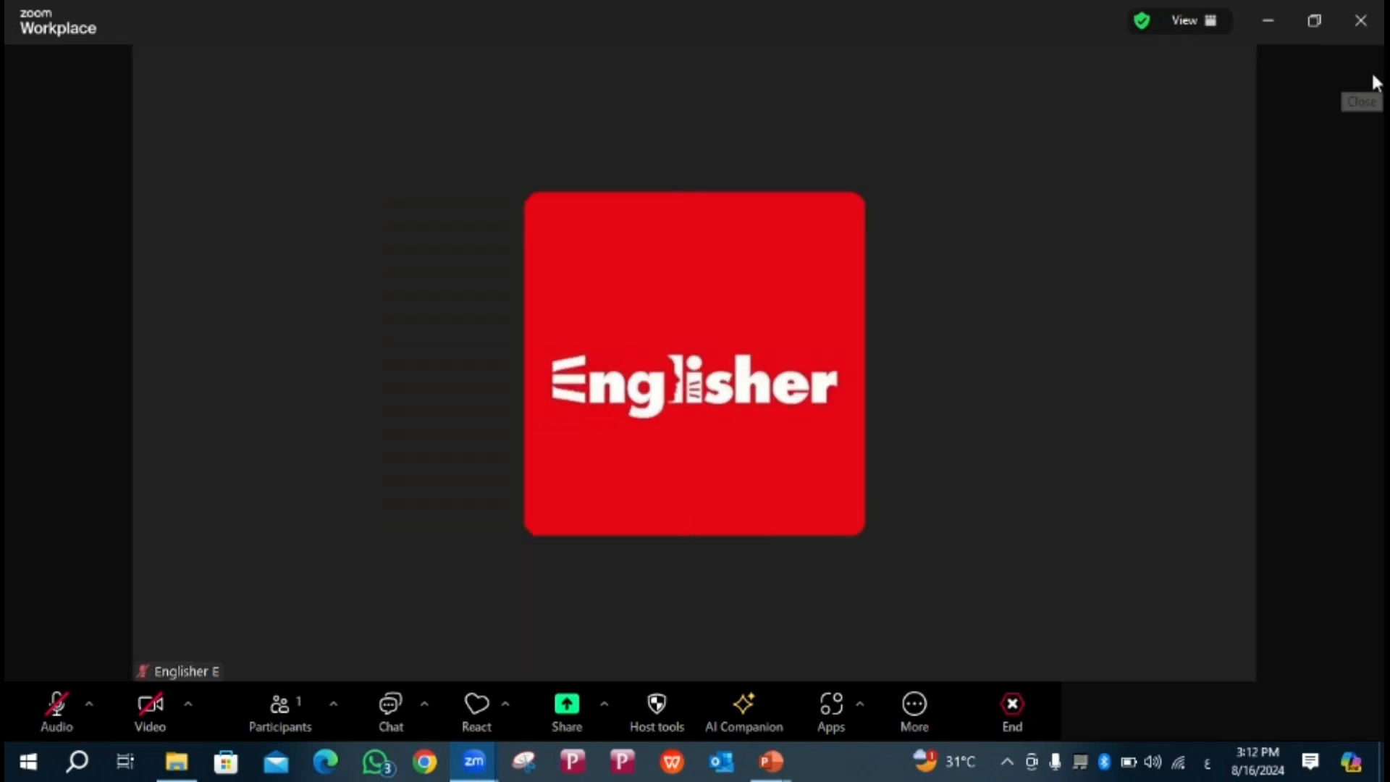
Share the entire screen with the meeting
left_click(588, 710)
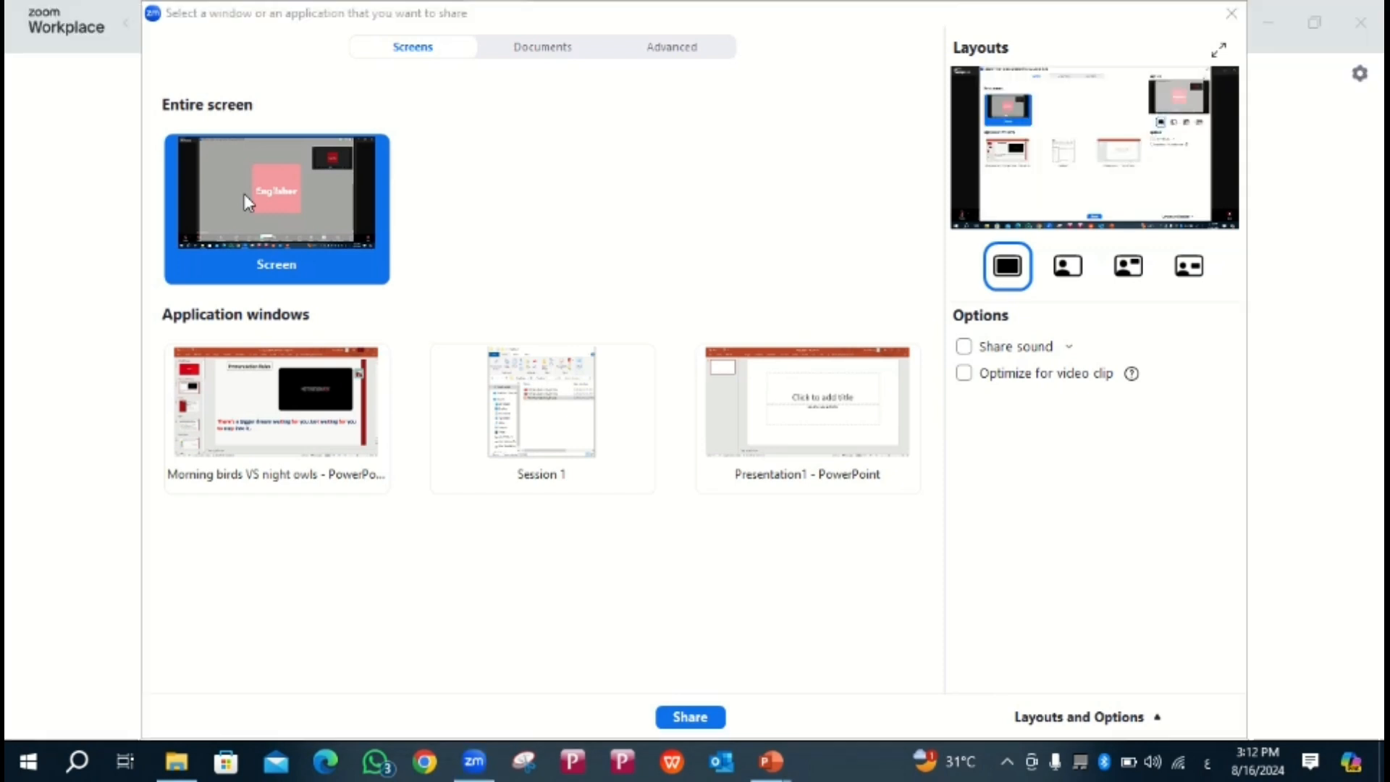
double_click(245, 193)
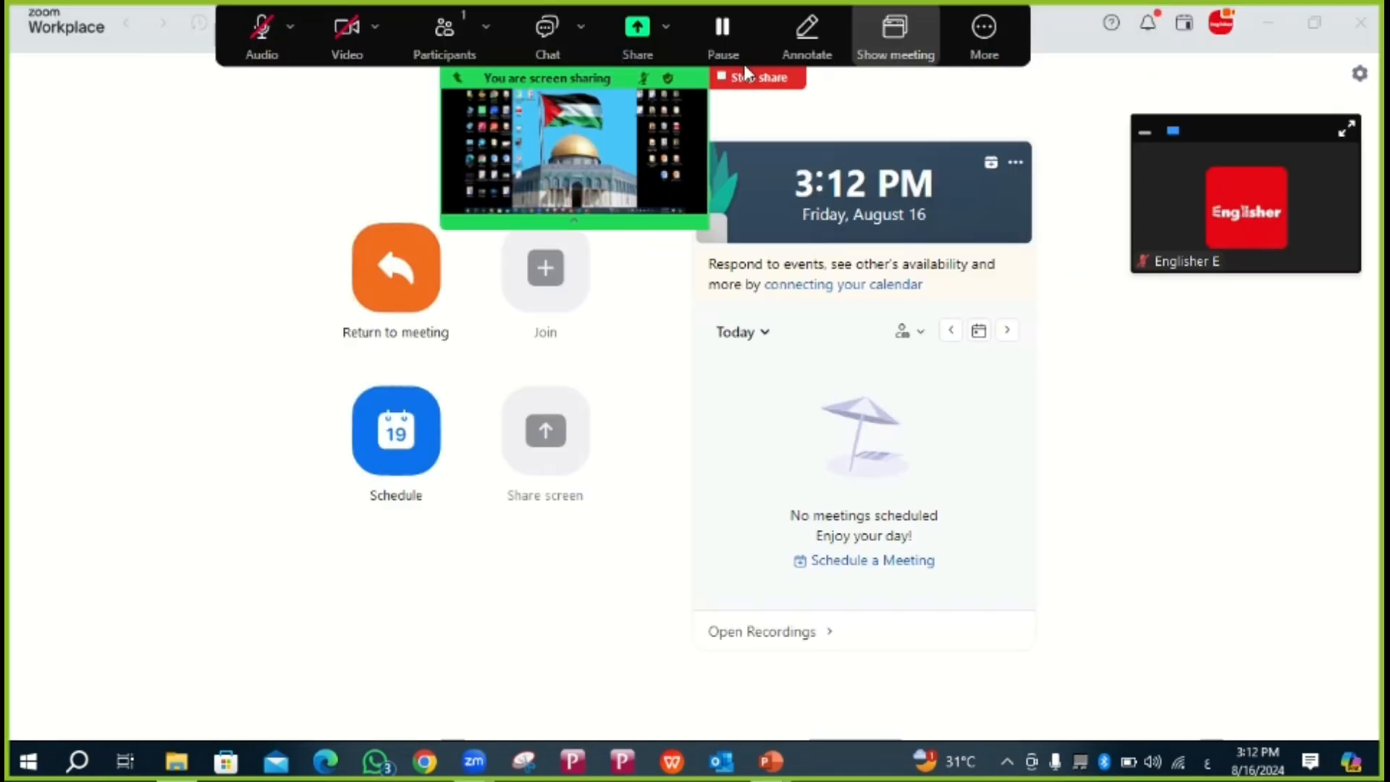
Switch the share to the "Morning birds VS night owls" PowerPoint window and select the video on the Pronunciation Rules slide
left_click(635, 56)
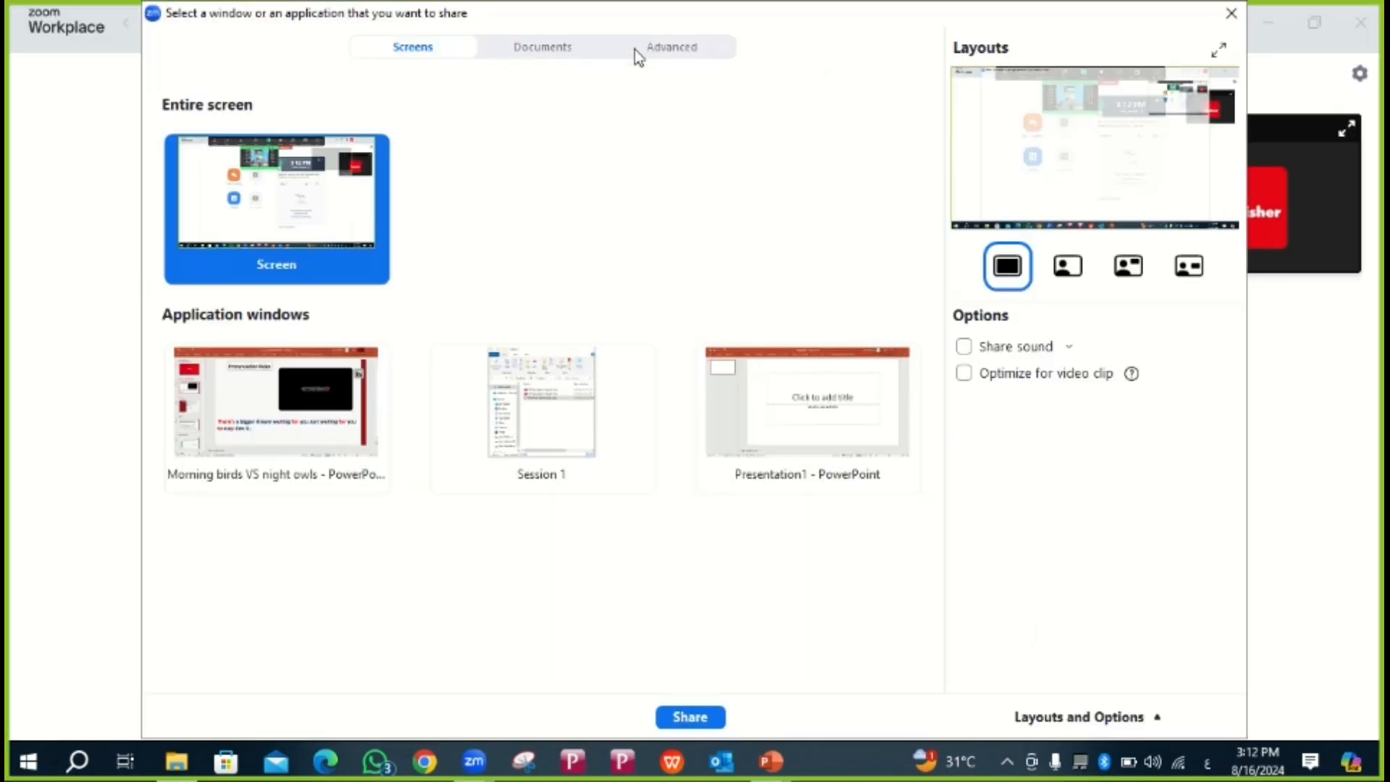
double_click(297, 384)
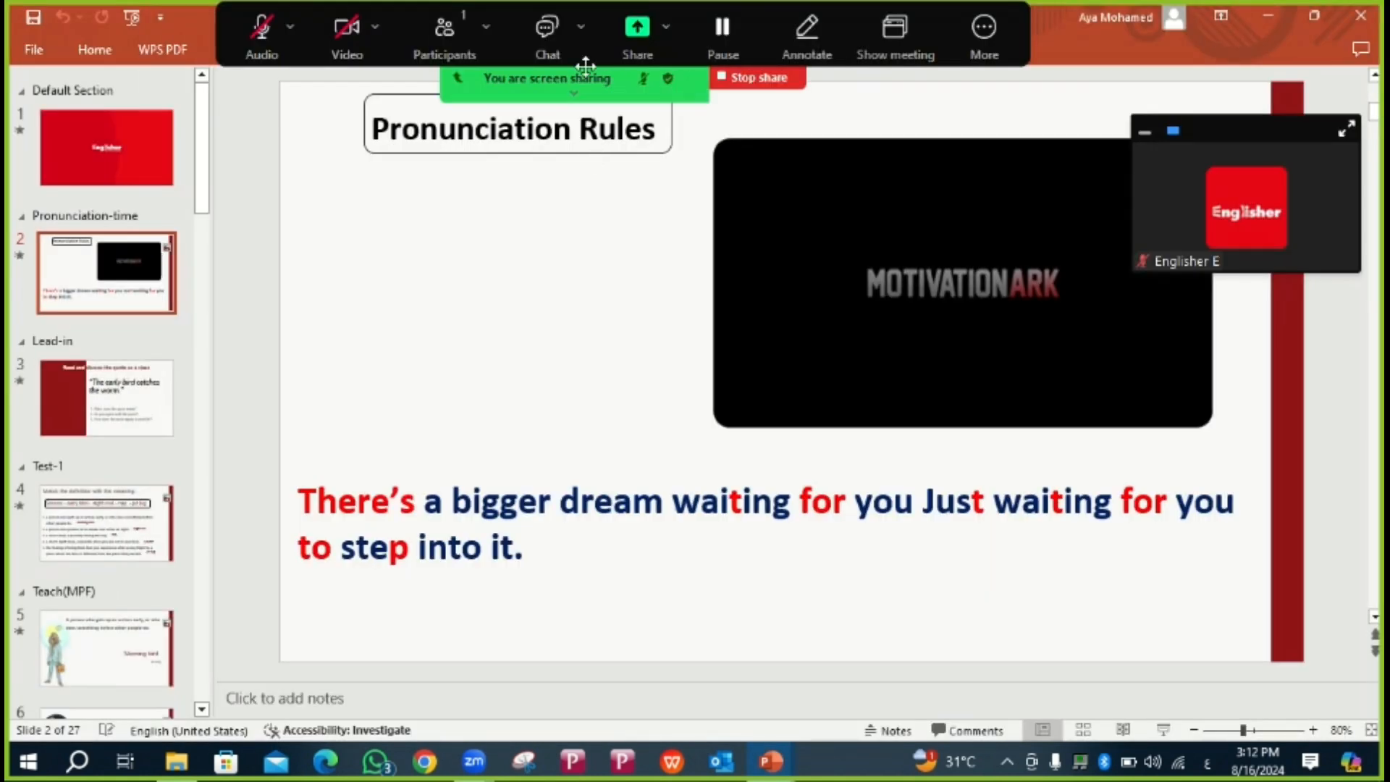
left_click(583, 93)
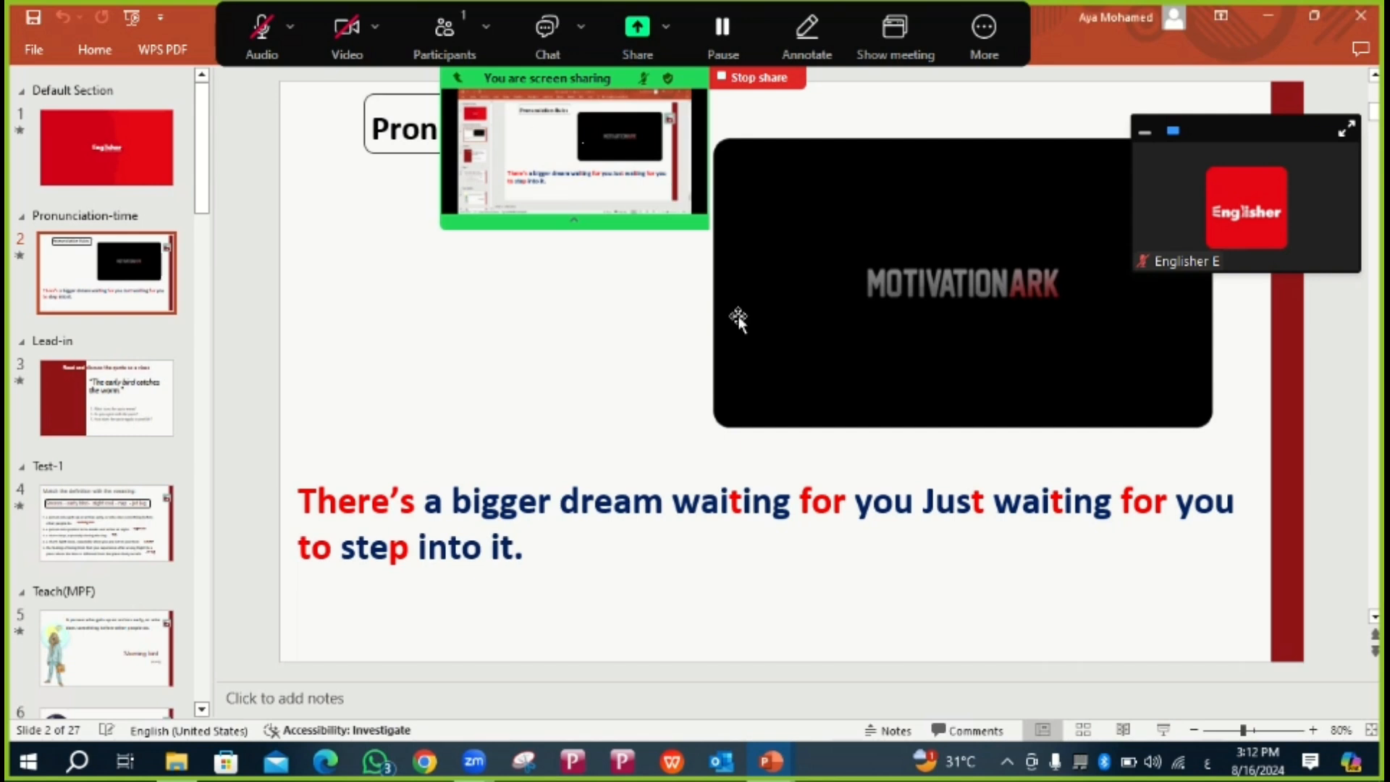
left_click(795, 302)
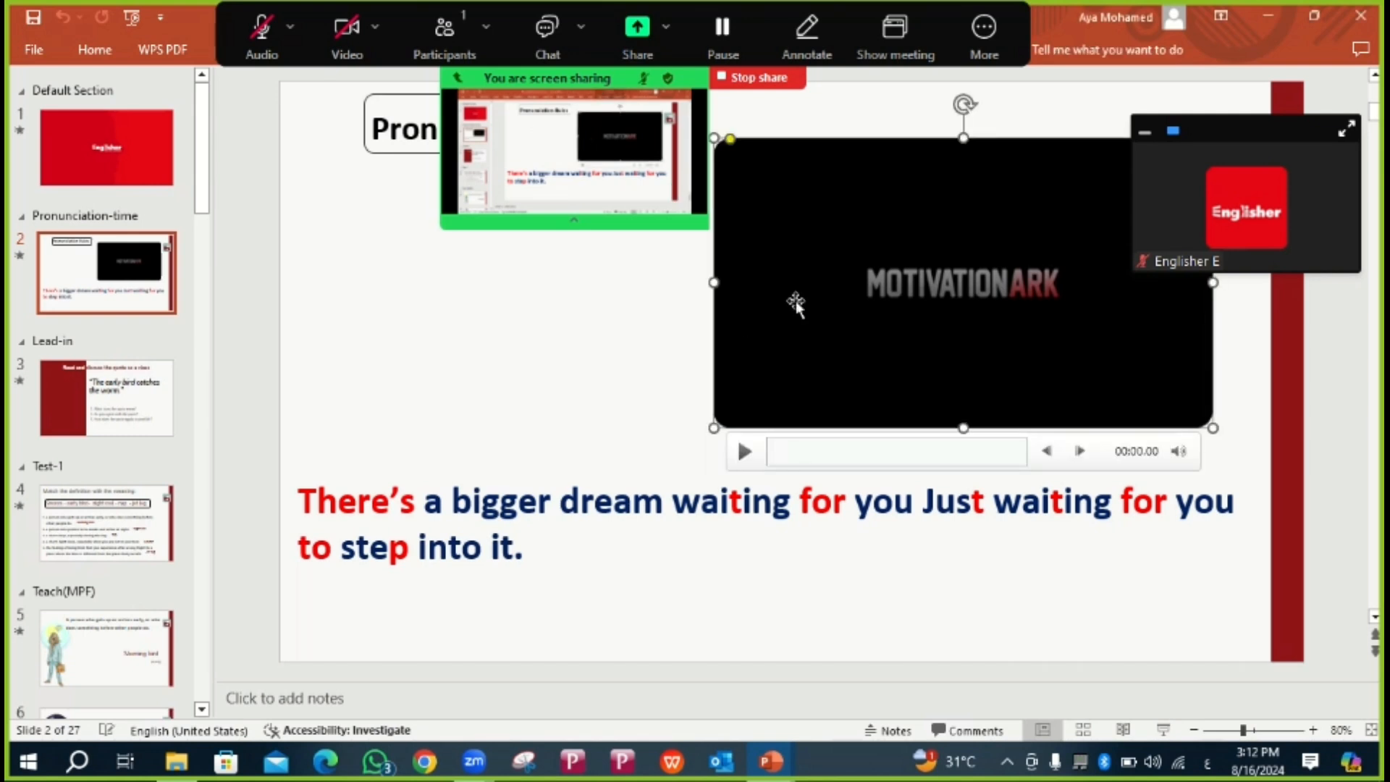
Share the "Morning birds VS night owls" presentation again with Share sound enabled, and end the screen share
left_click(631, 46)
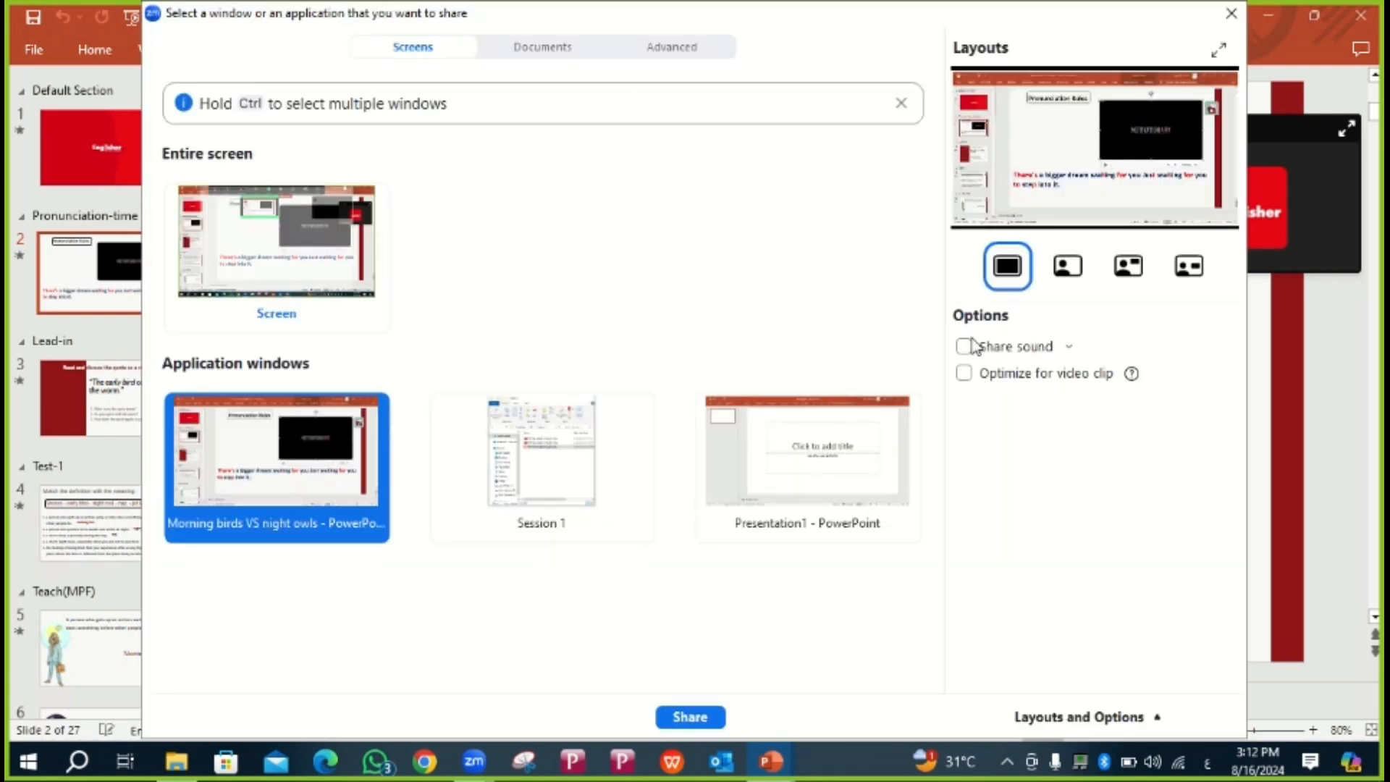
left_click(964, 346)
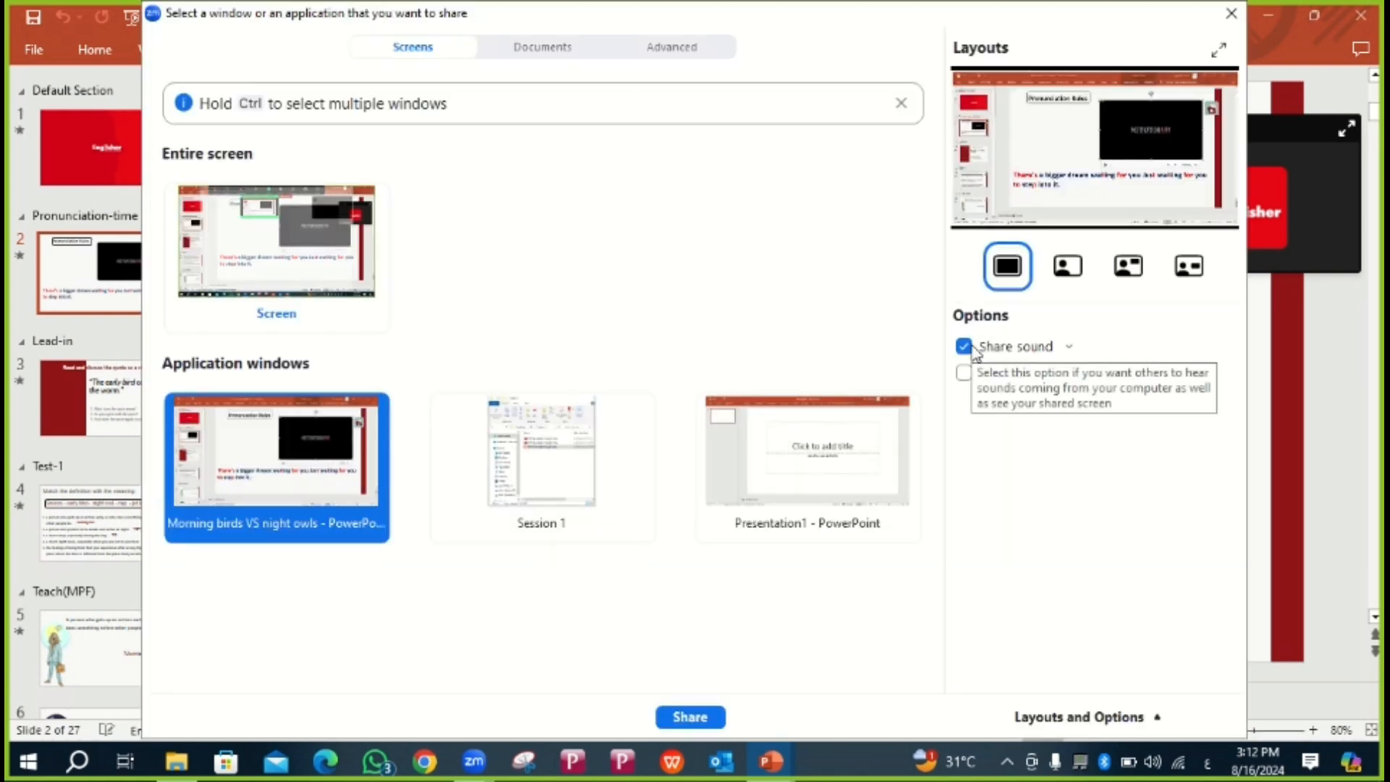
left_click(691, 718)
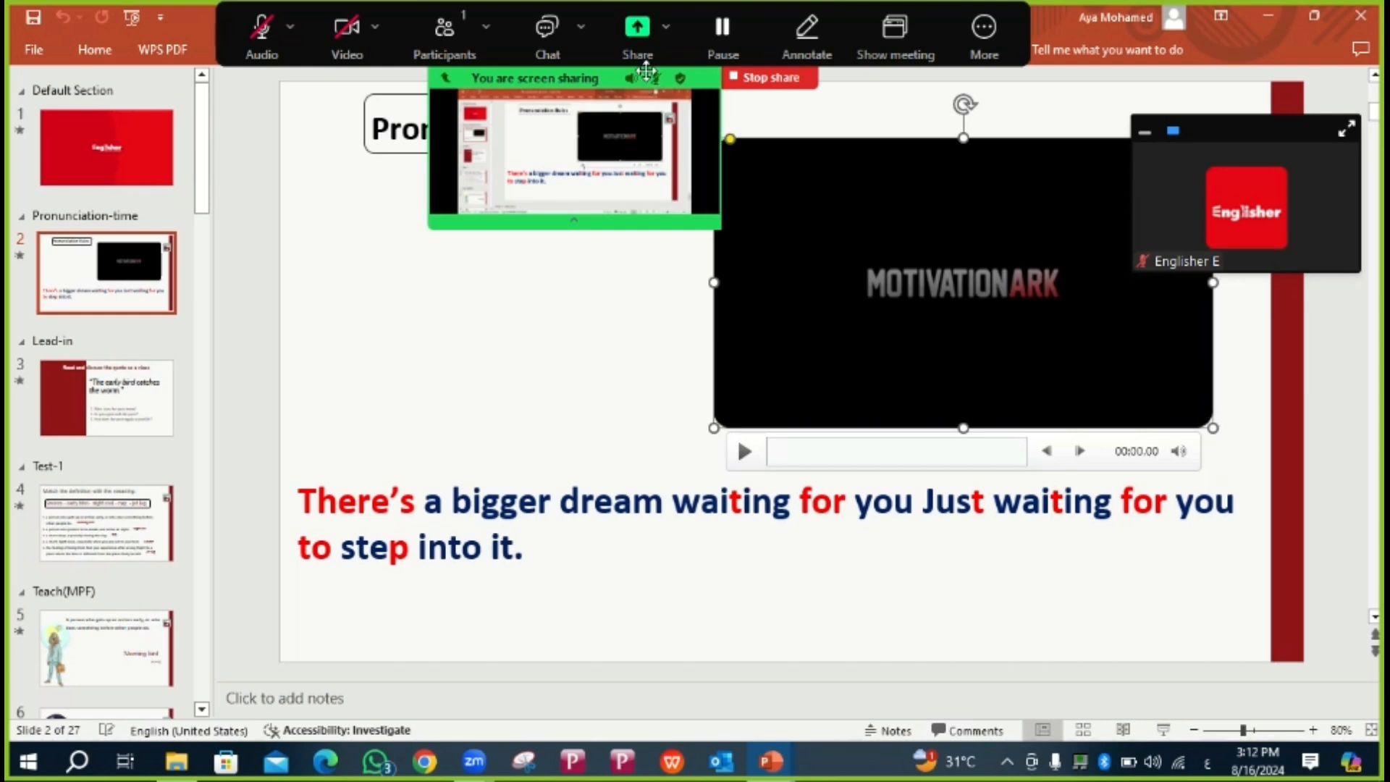
left_click(754, 78)
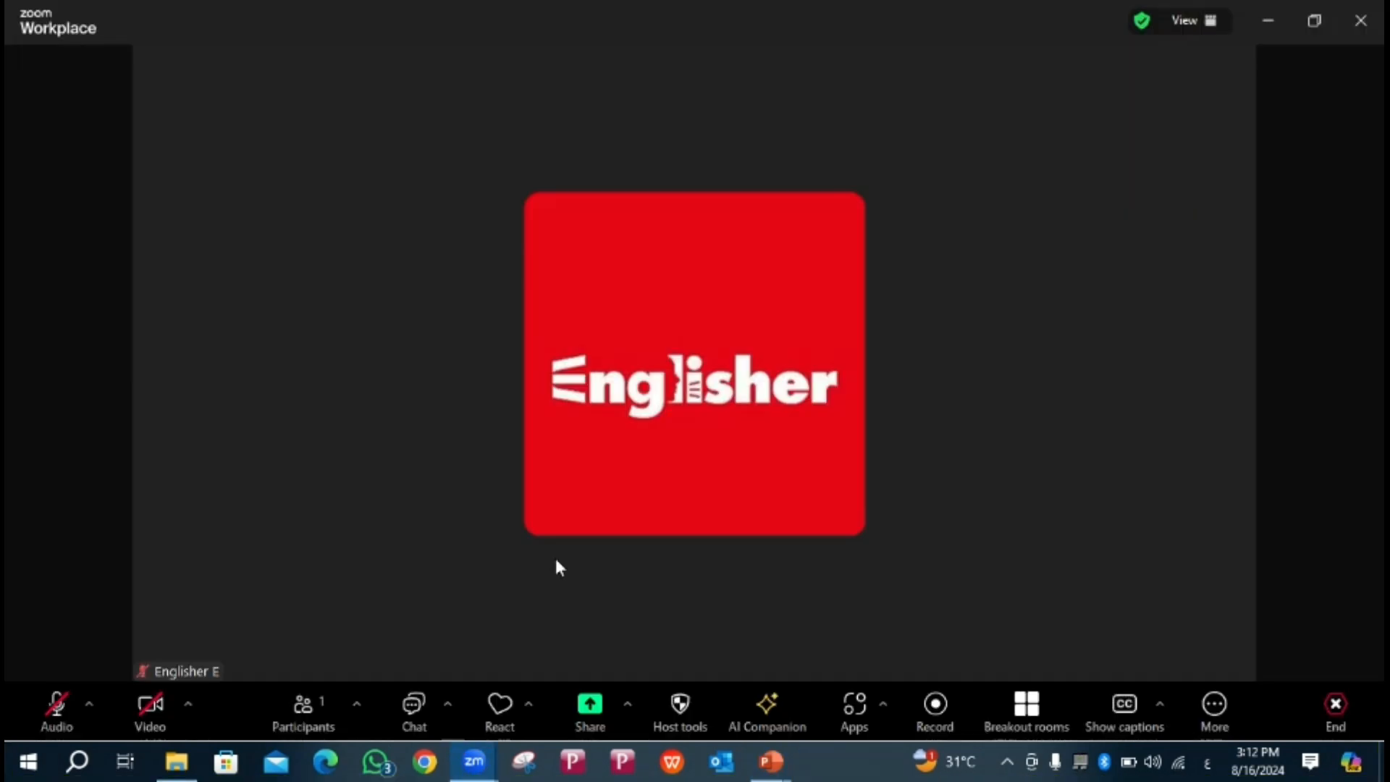
Examine the sharing sources for screens, documents and advanced content, and close the share selection without sharing
left_click(579, 706)
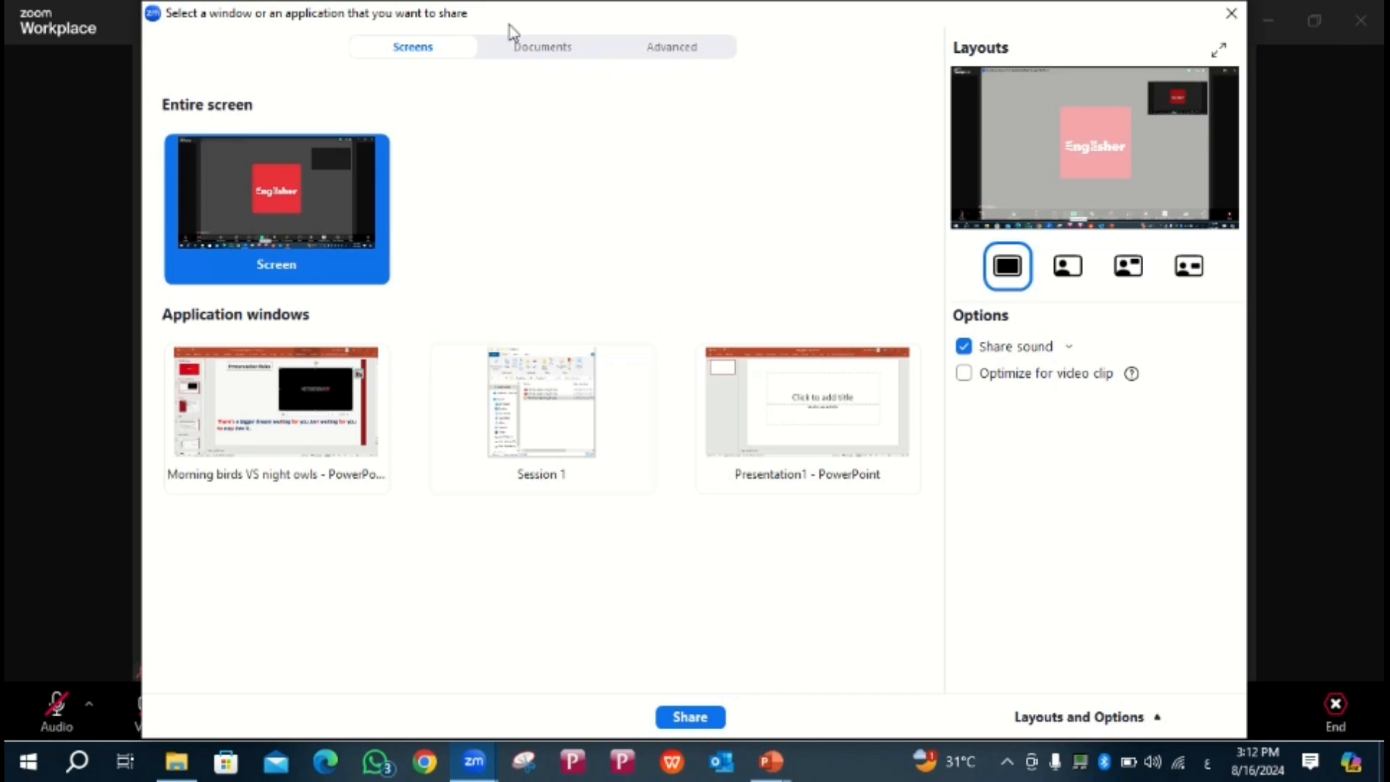
left_click(508, 47)
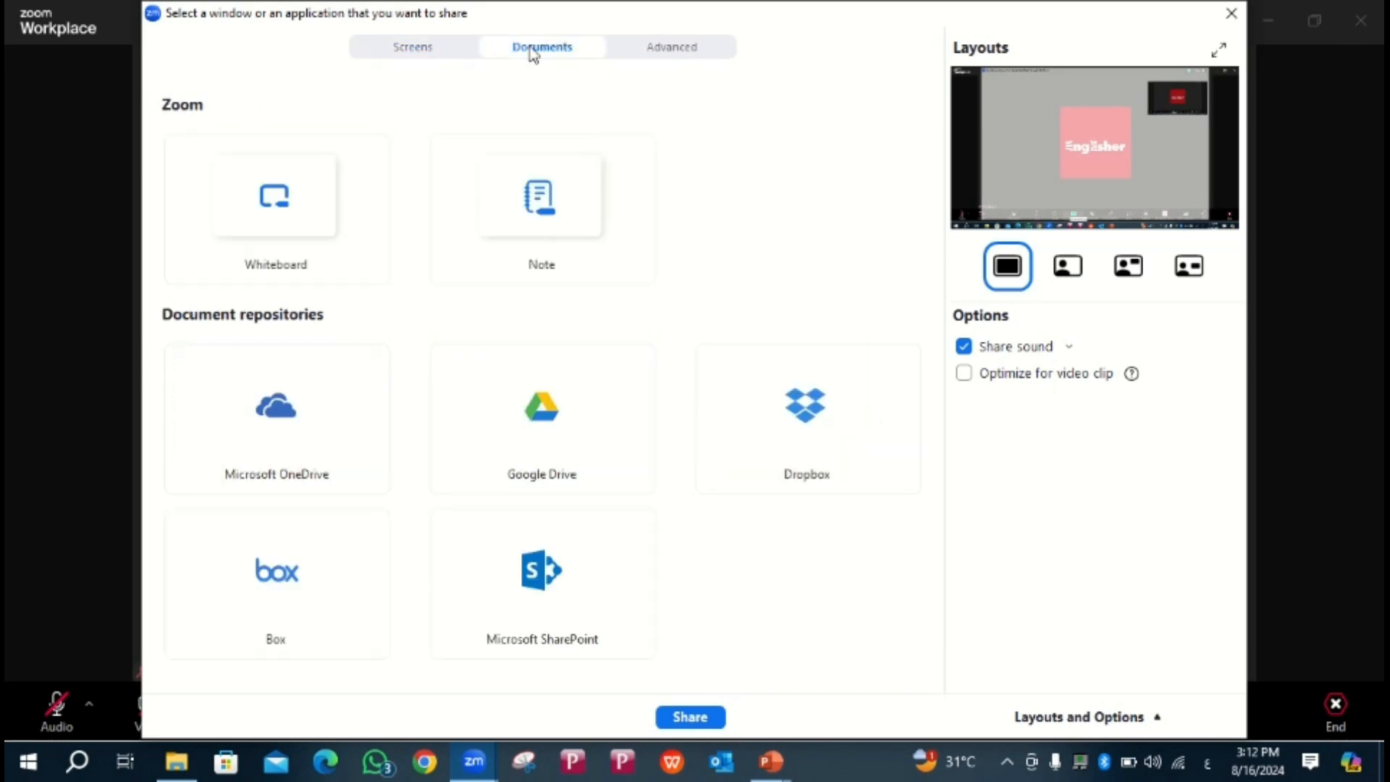
left_click(689, 48)
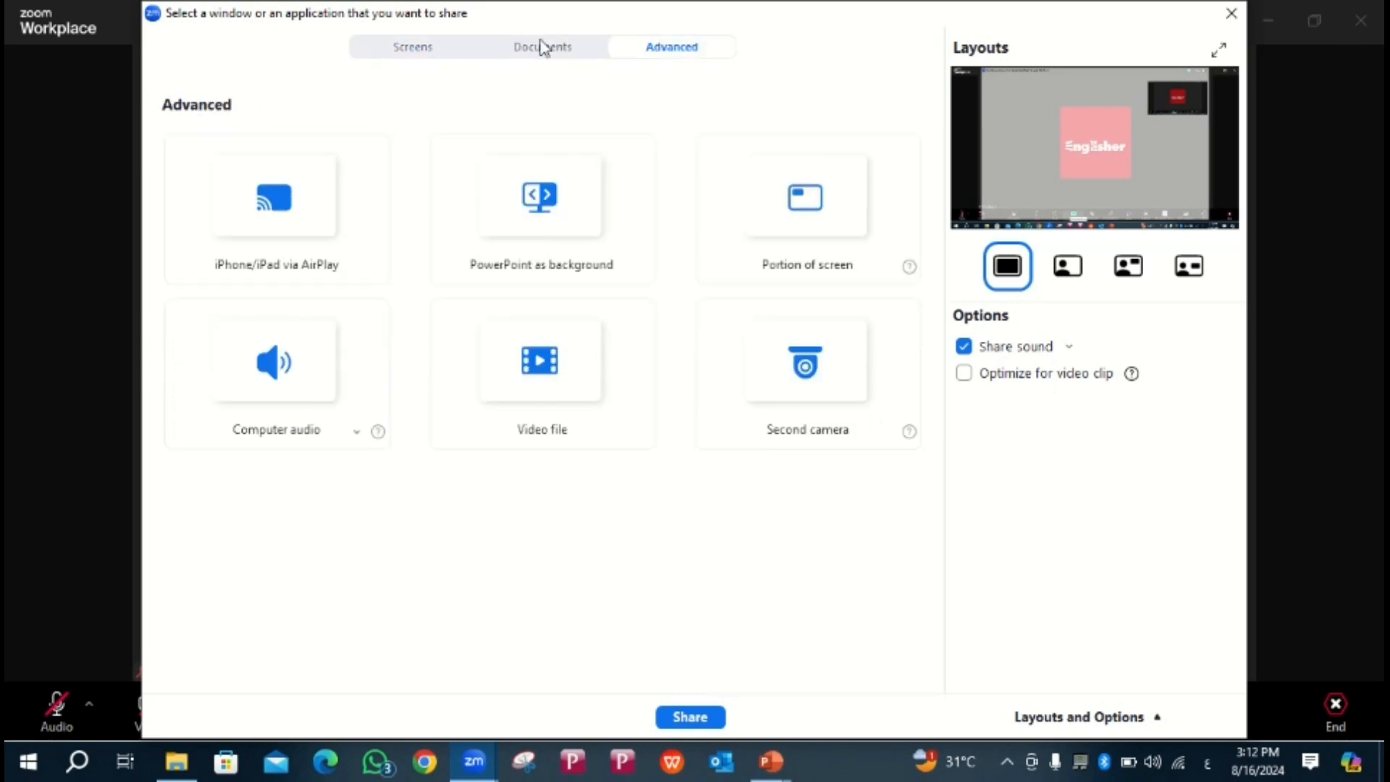
left_click(521, 50)
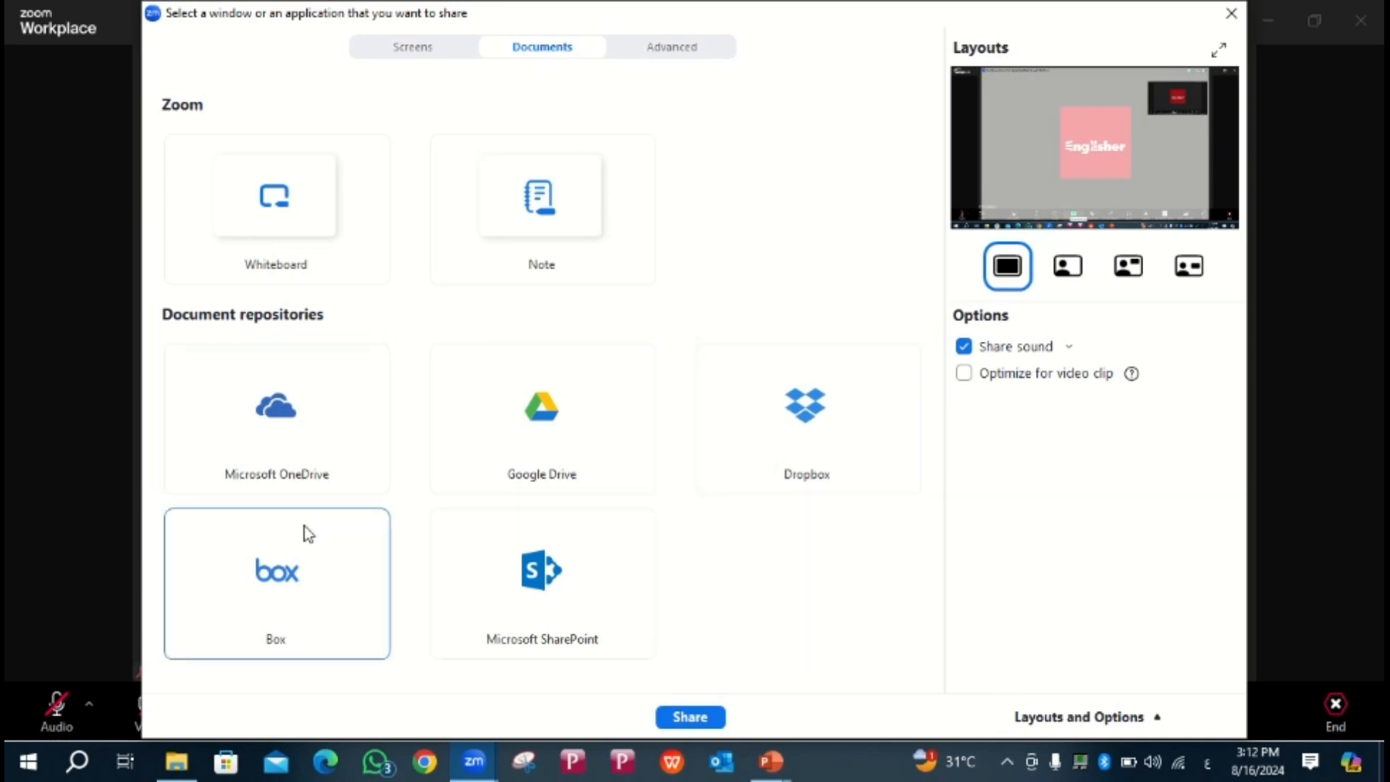
left_click(687, 49)
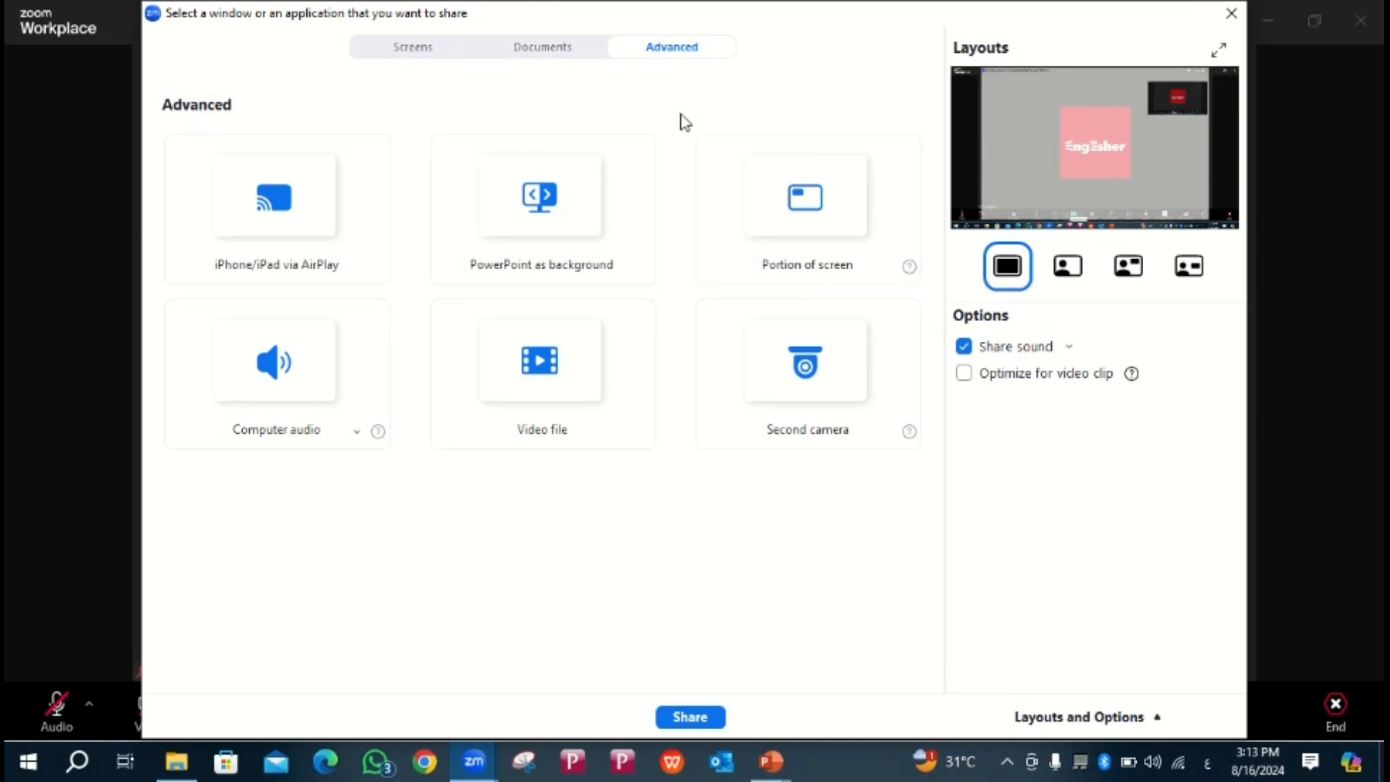
left_click(406, 54)
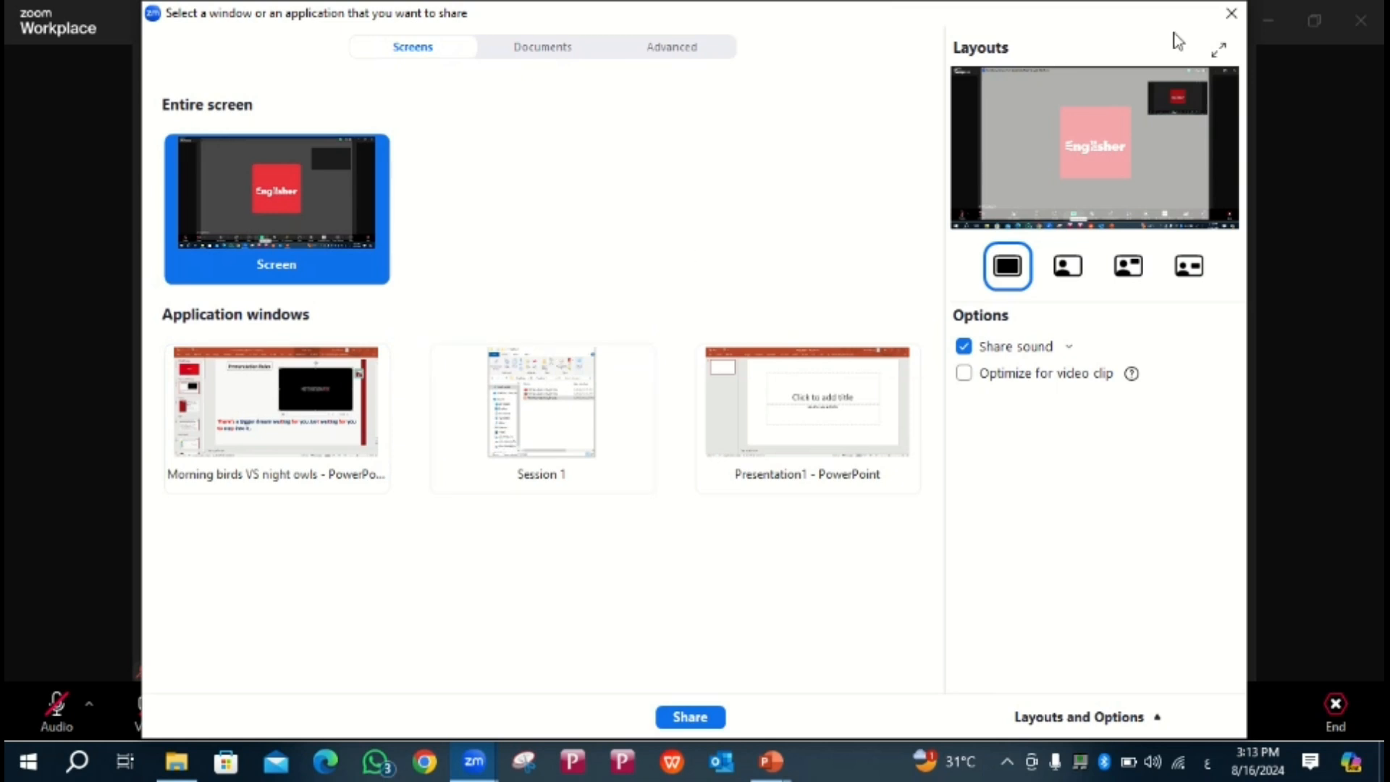
left_click(1231, 15)
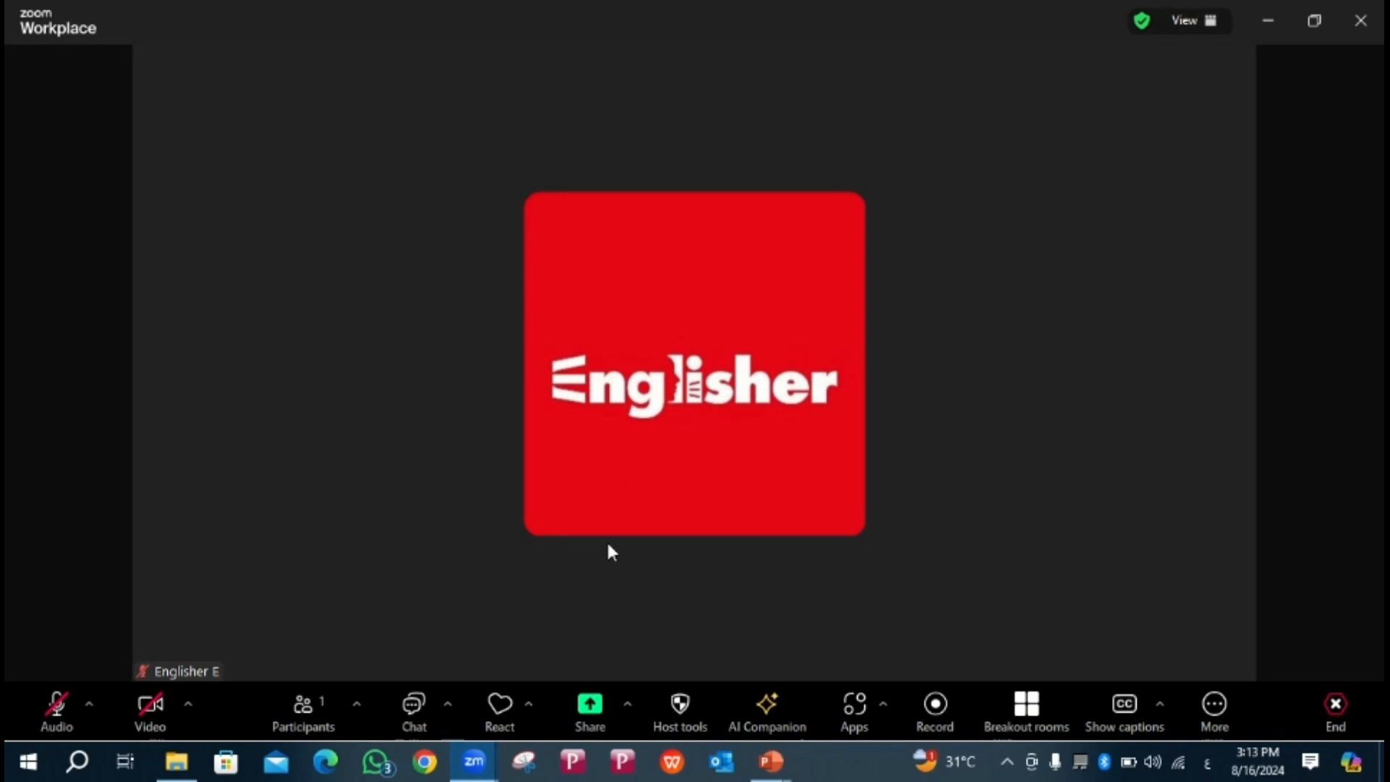
left_click(590, 703)
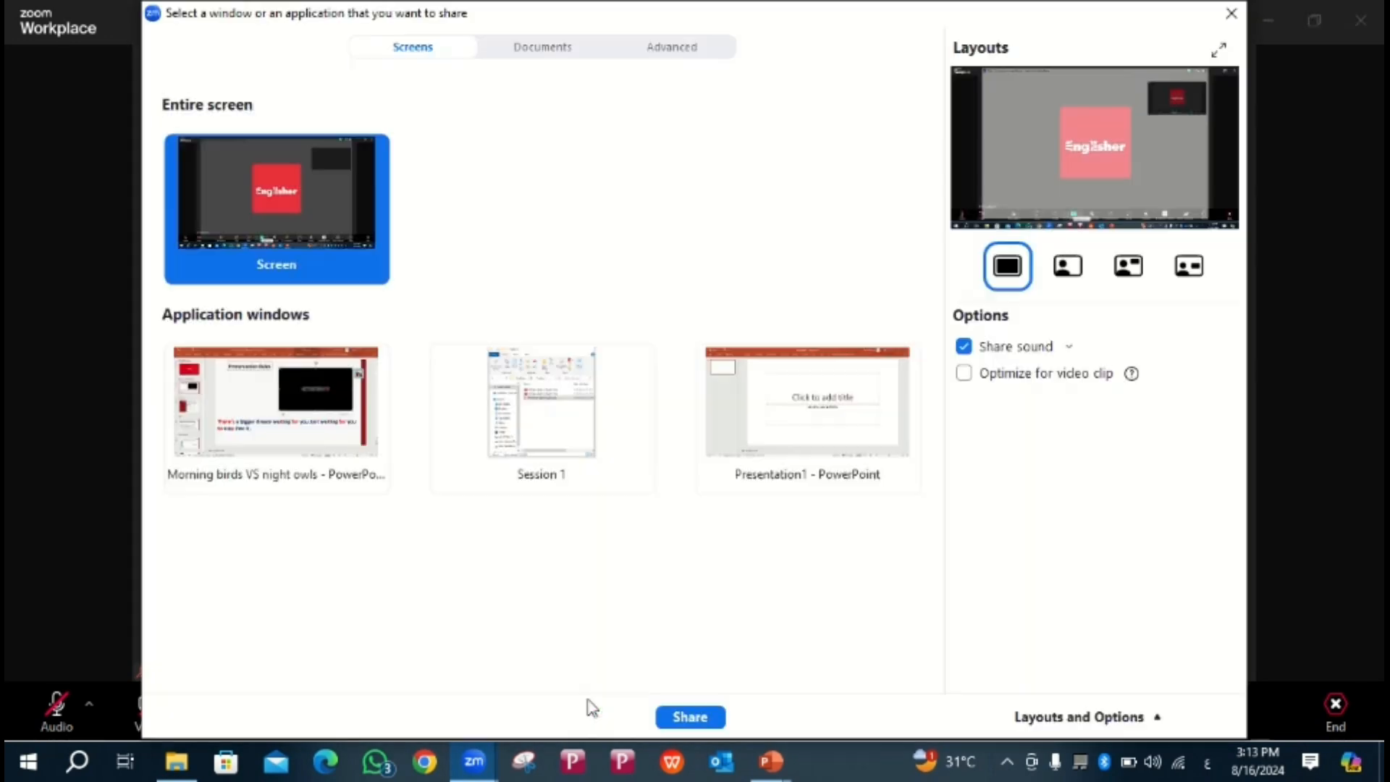
left_click(1230, 15)
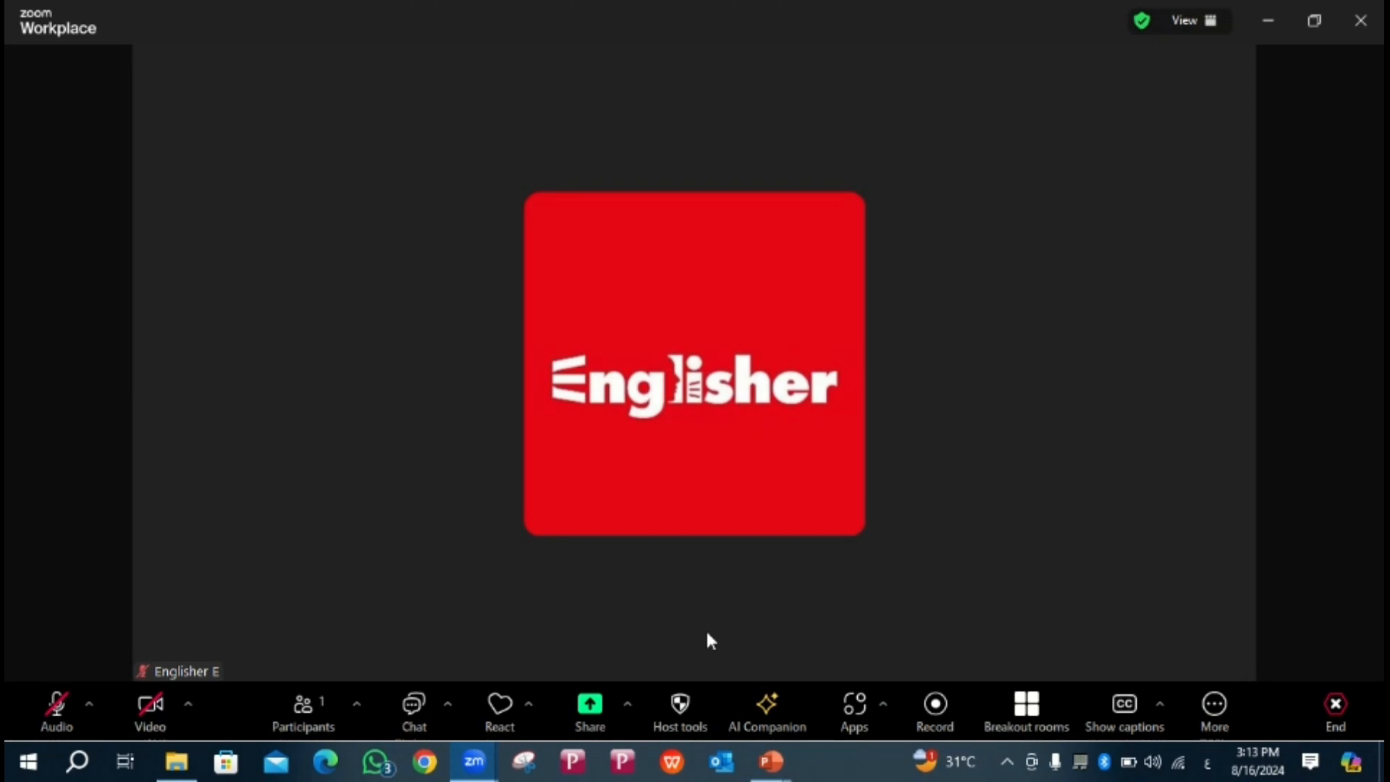
Review the host's meeting security options and participant permissions without changing them
left_click(680, 705)
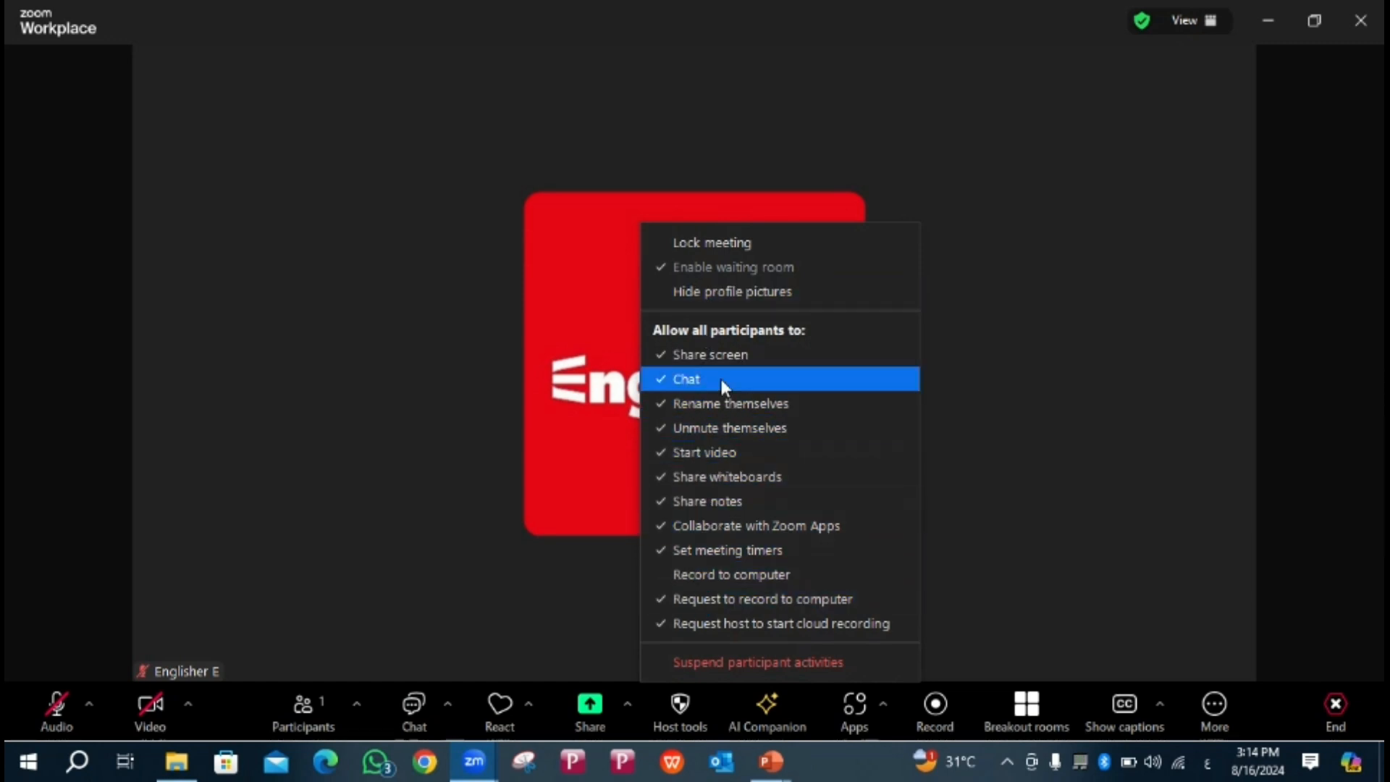
left_click(980, 497)
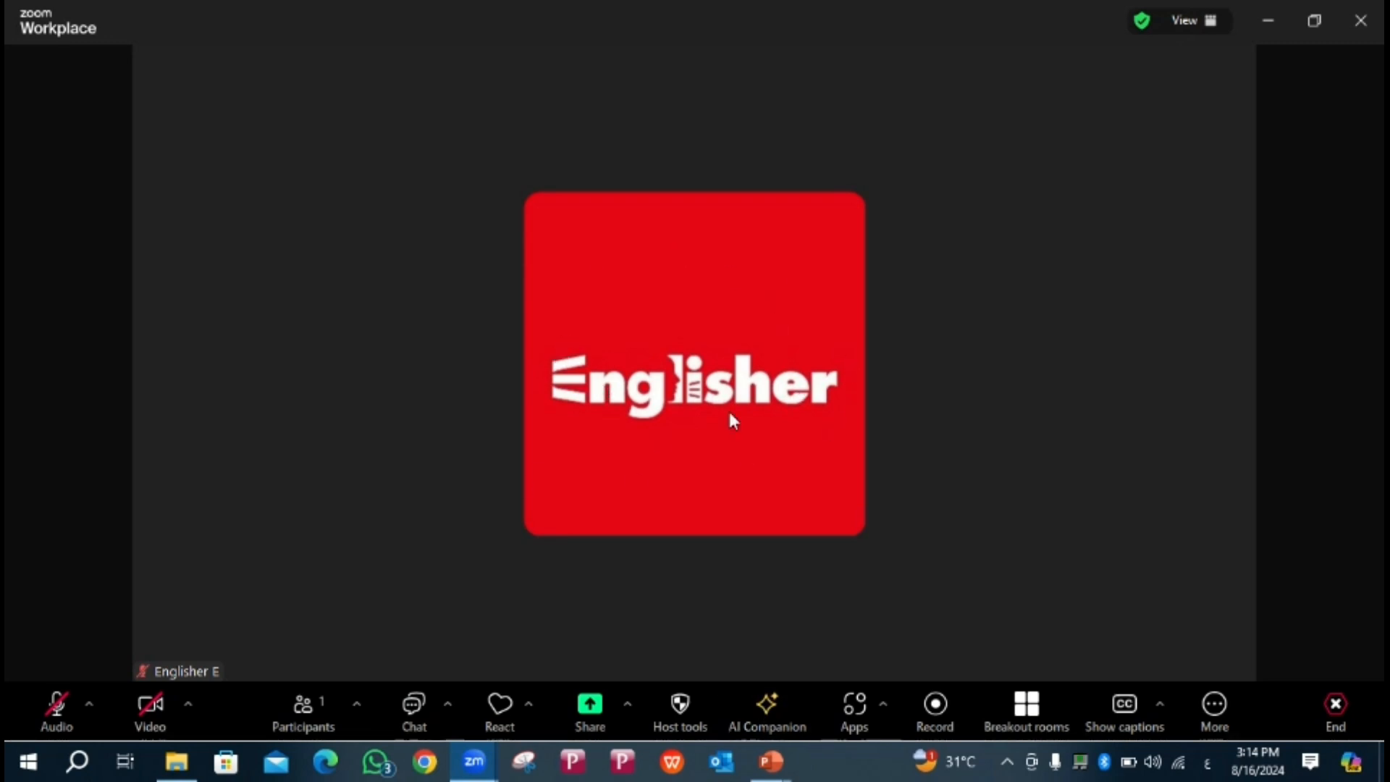
Review the AI Companion options for summaries and meeting questions without turning any on
left_click(758, 705)
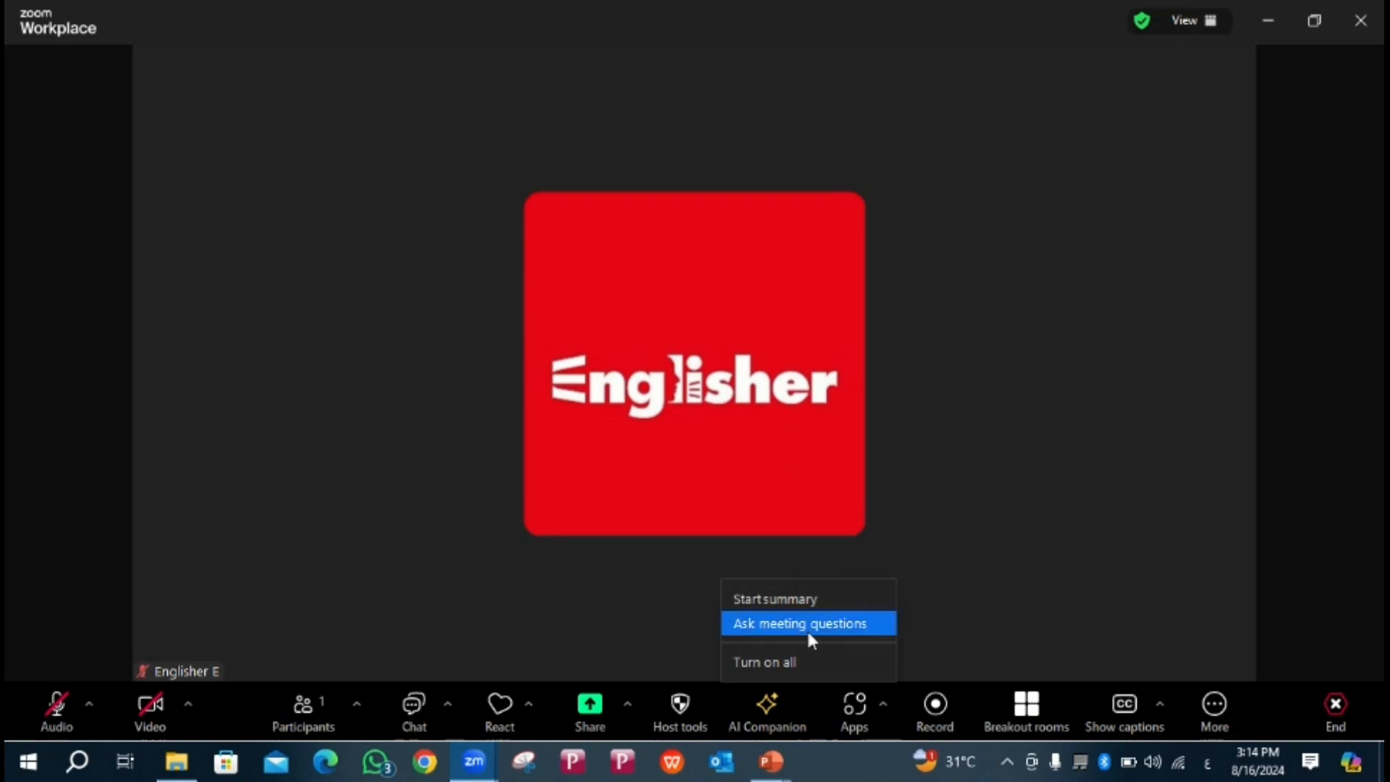
left_click(866, 389)
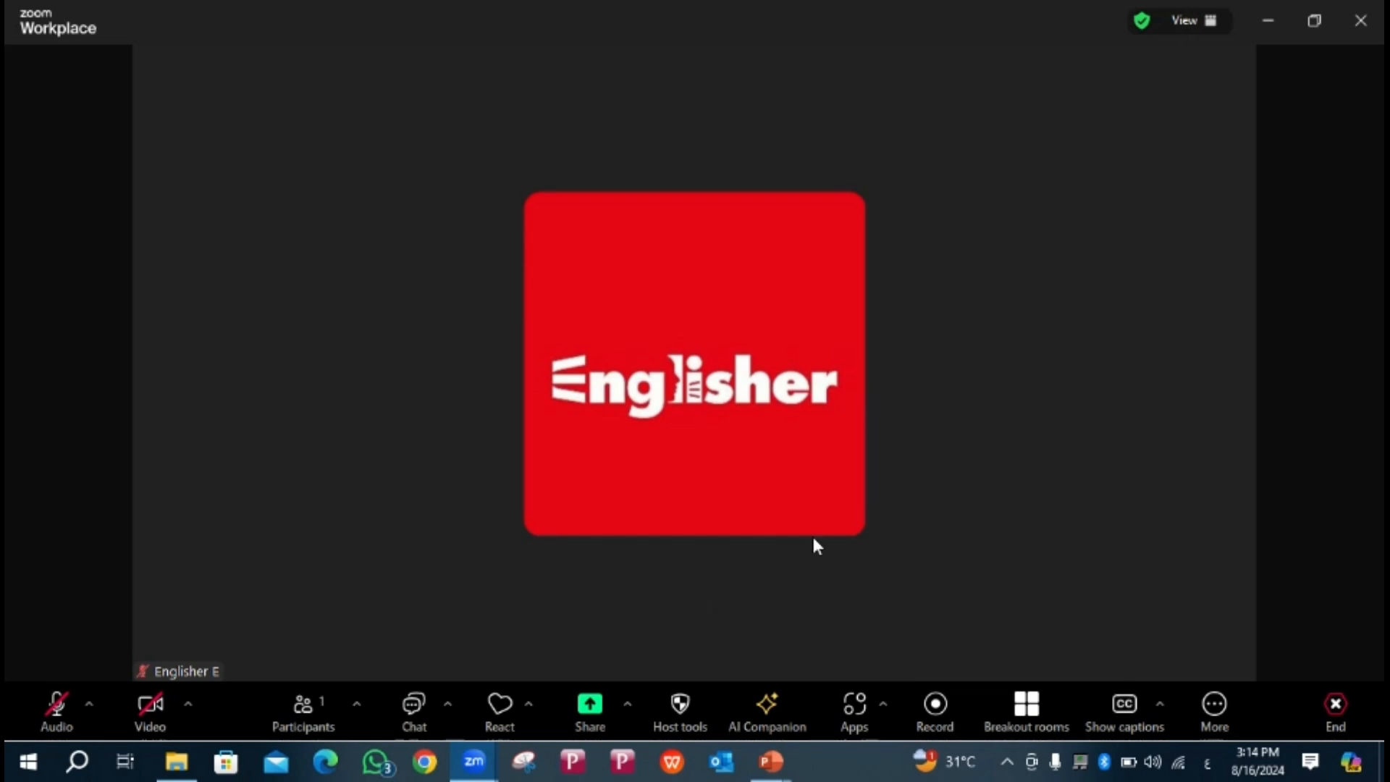
Start a five-minute countdown in the Timer app, and close the app while it runs
left_click(845, 705)
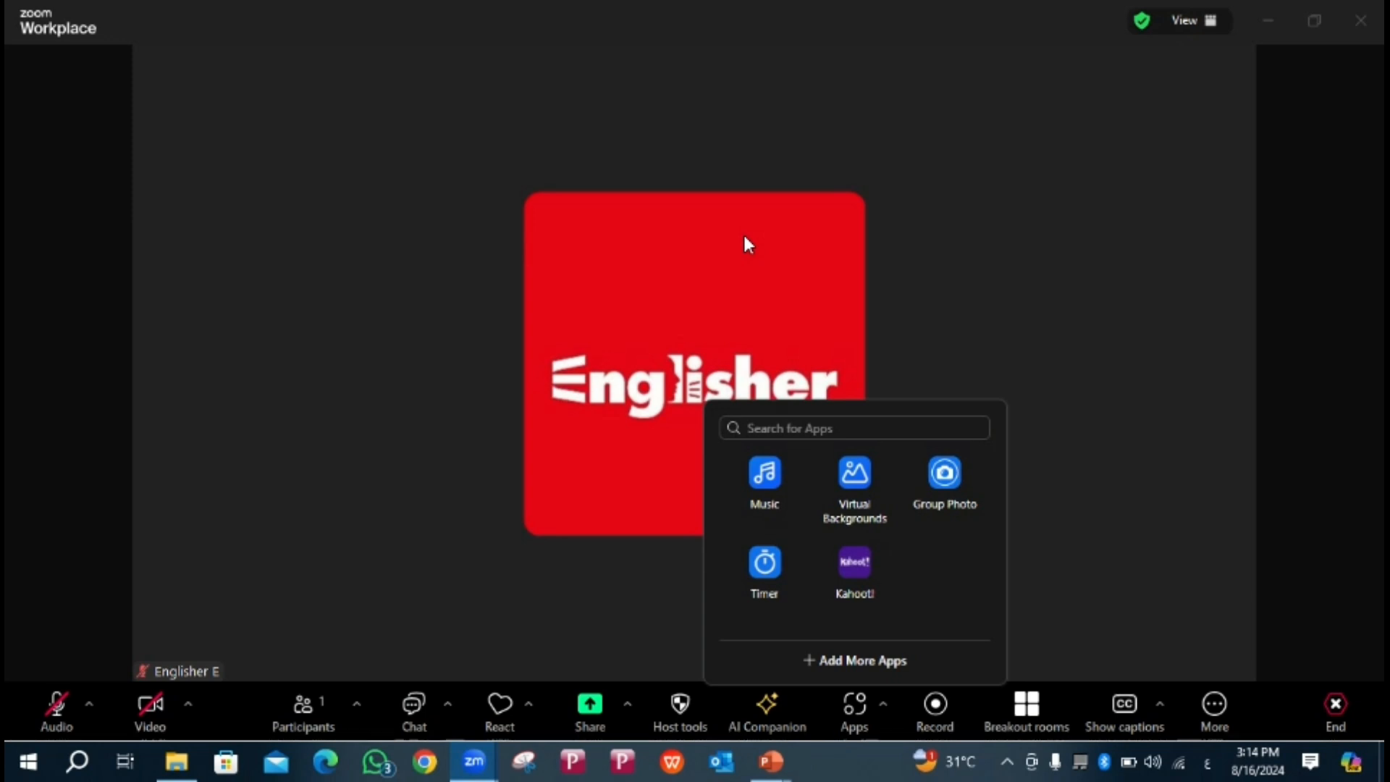
left_click(763, 560)
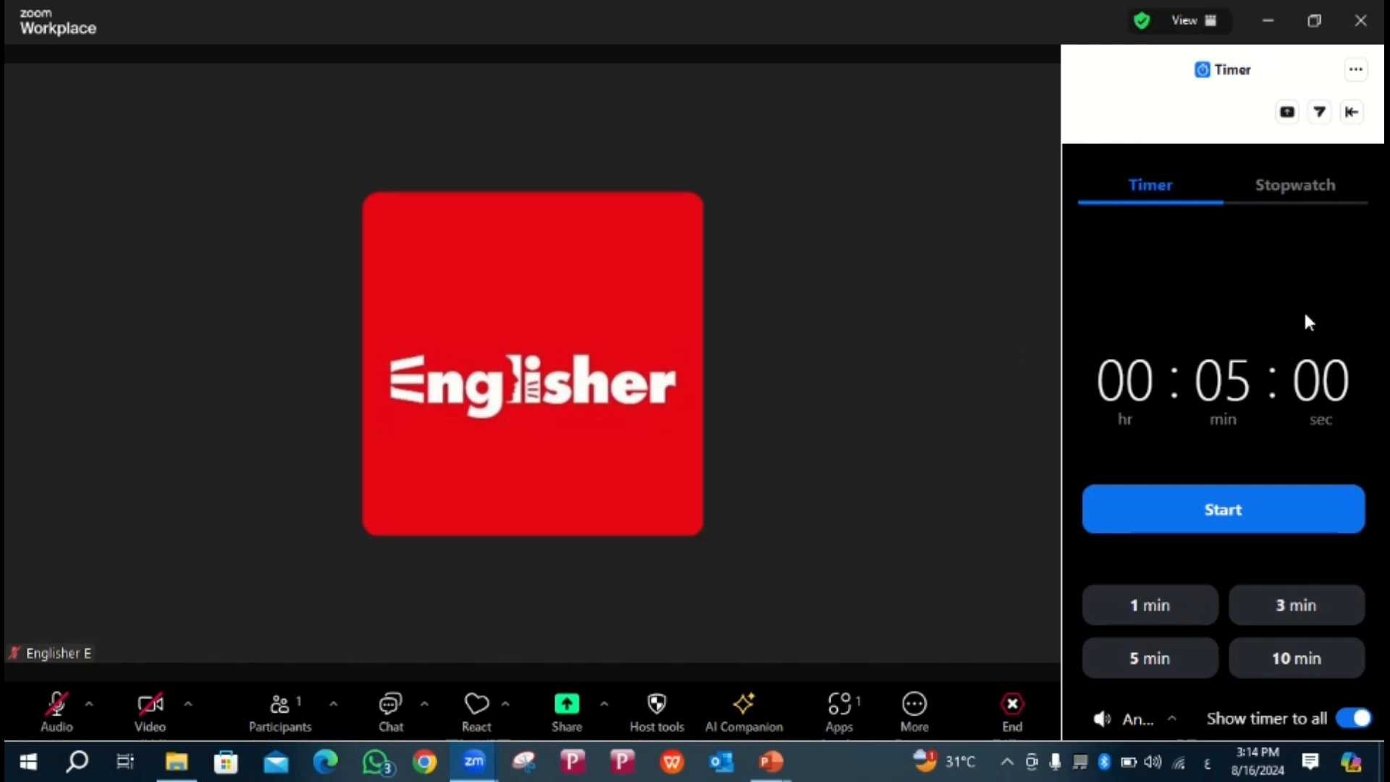
left_click(1180, 512)
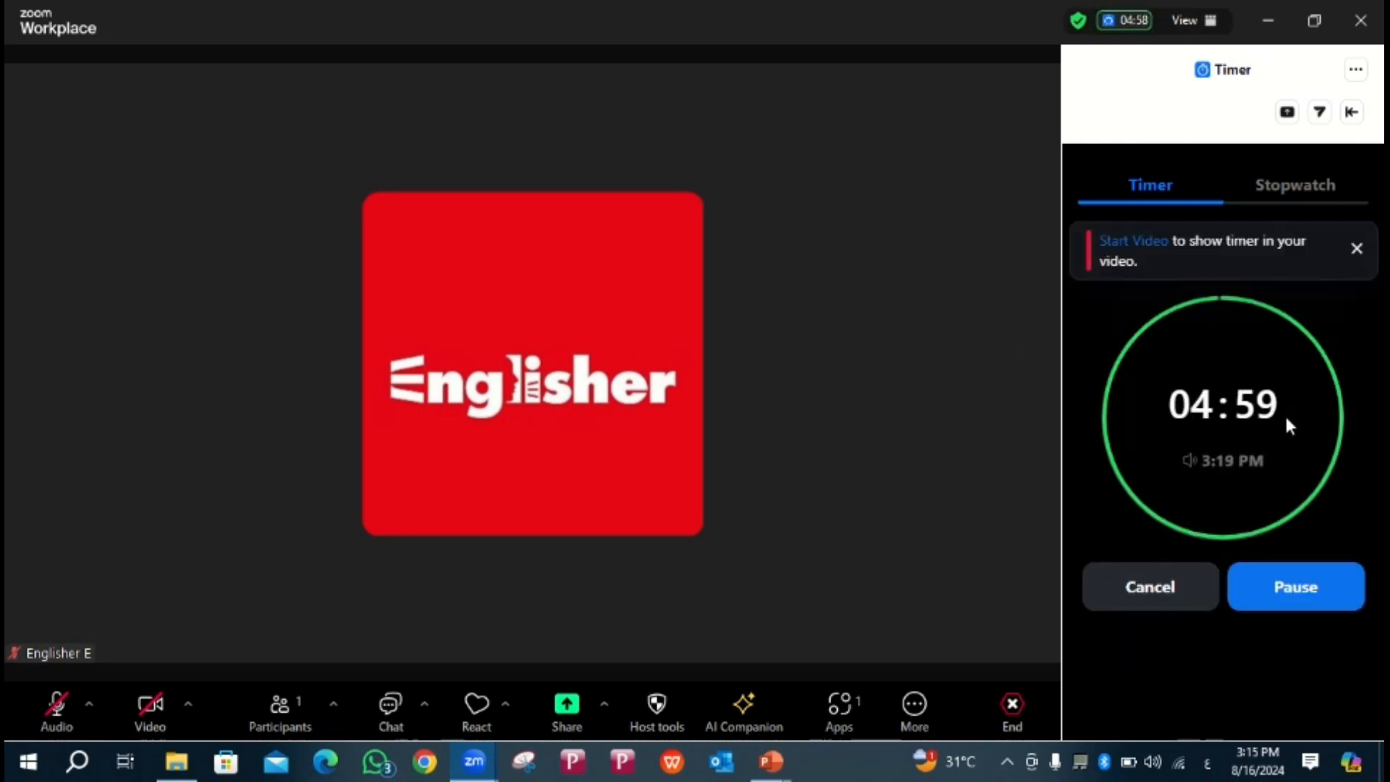
left_click(1356, 71)
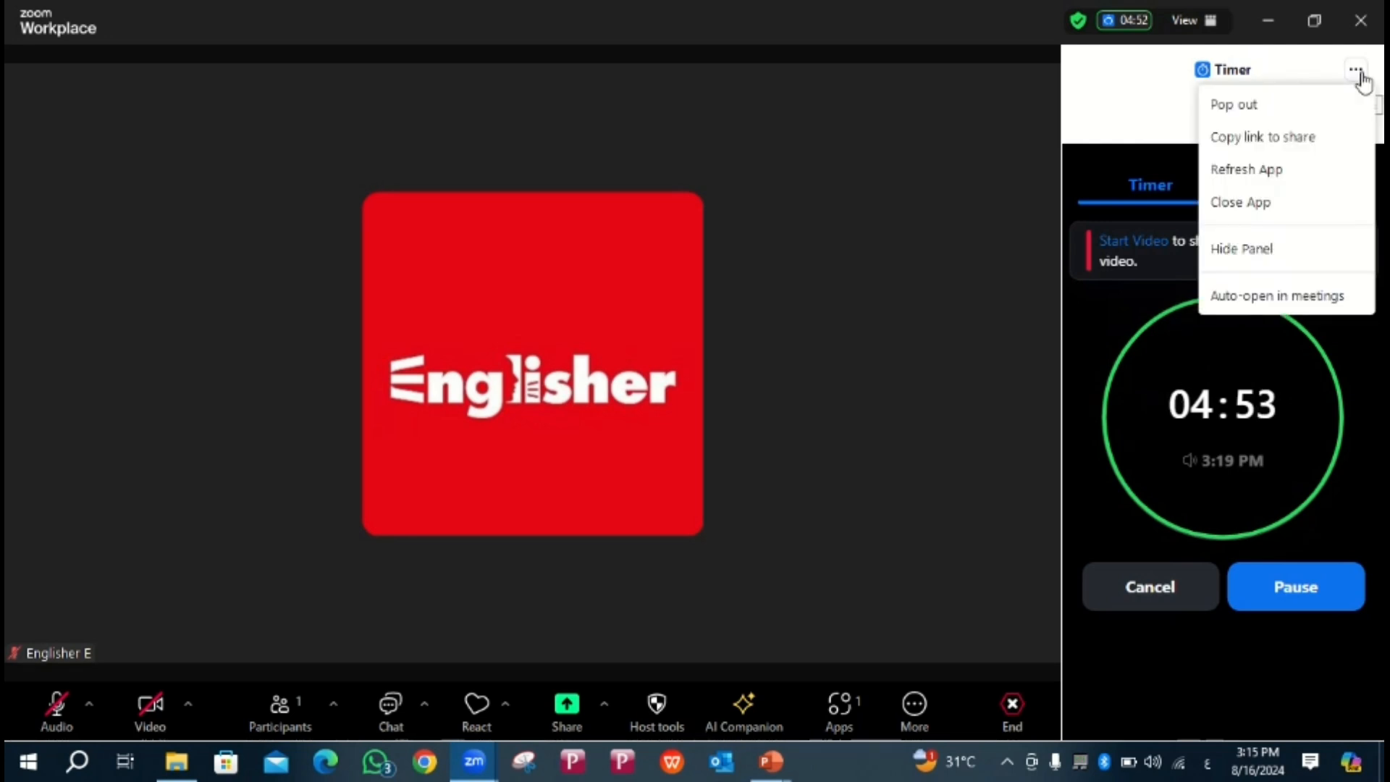
left_click(1246, 206)
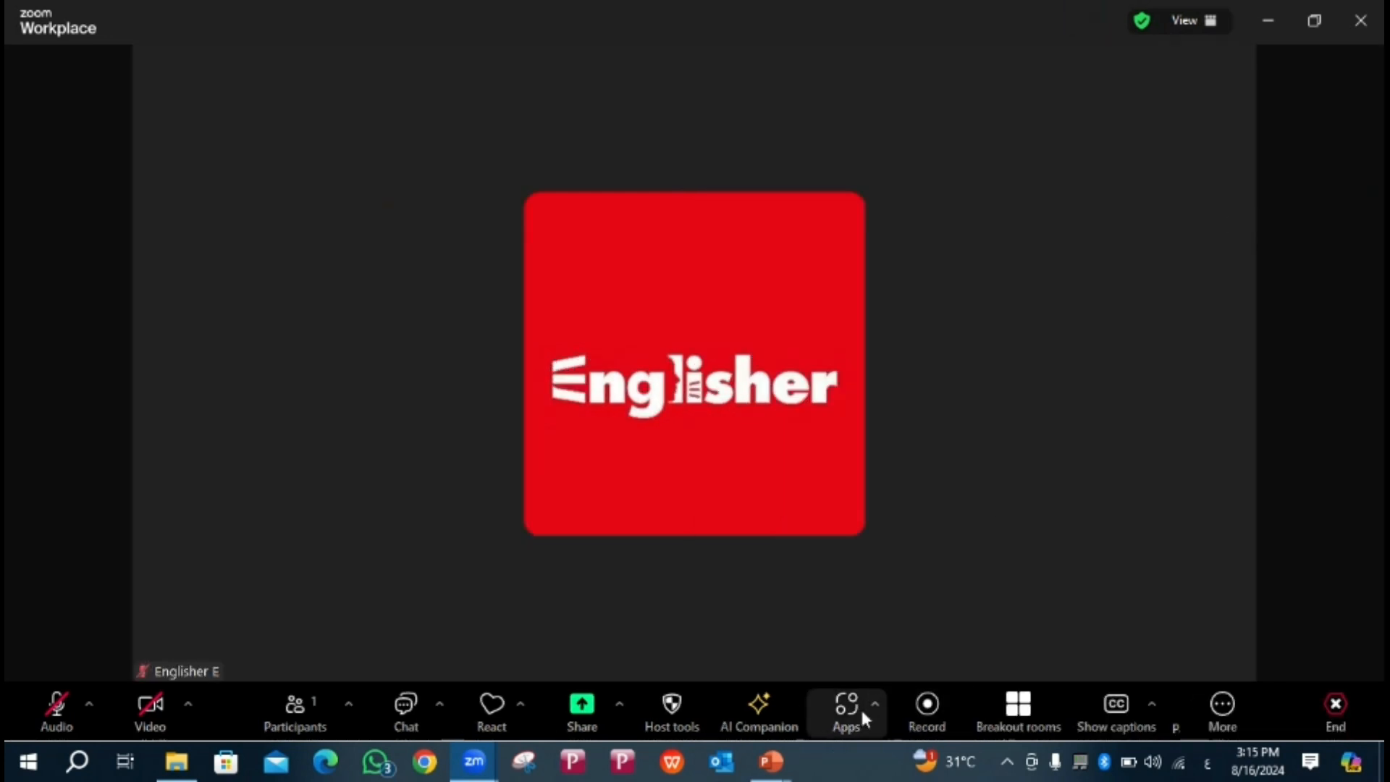
Browse the Nature, Interiors, Art and Travel images in the Virtual Backgrounds app, and close the app without setting a background
left_click(861, 715)
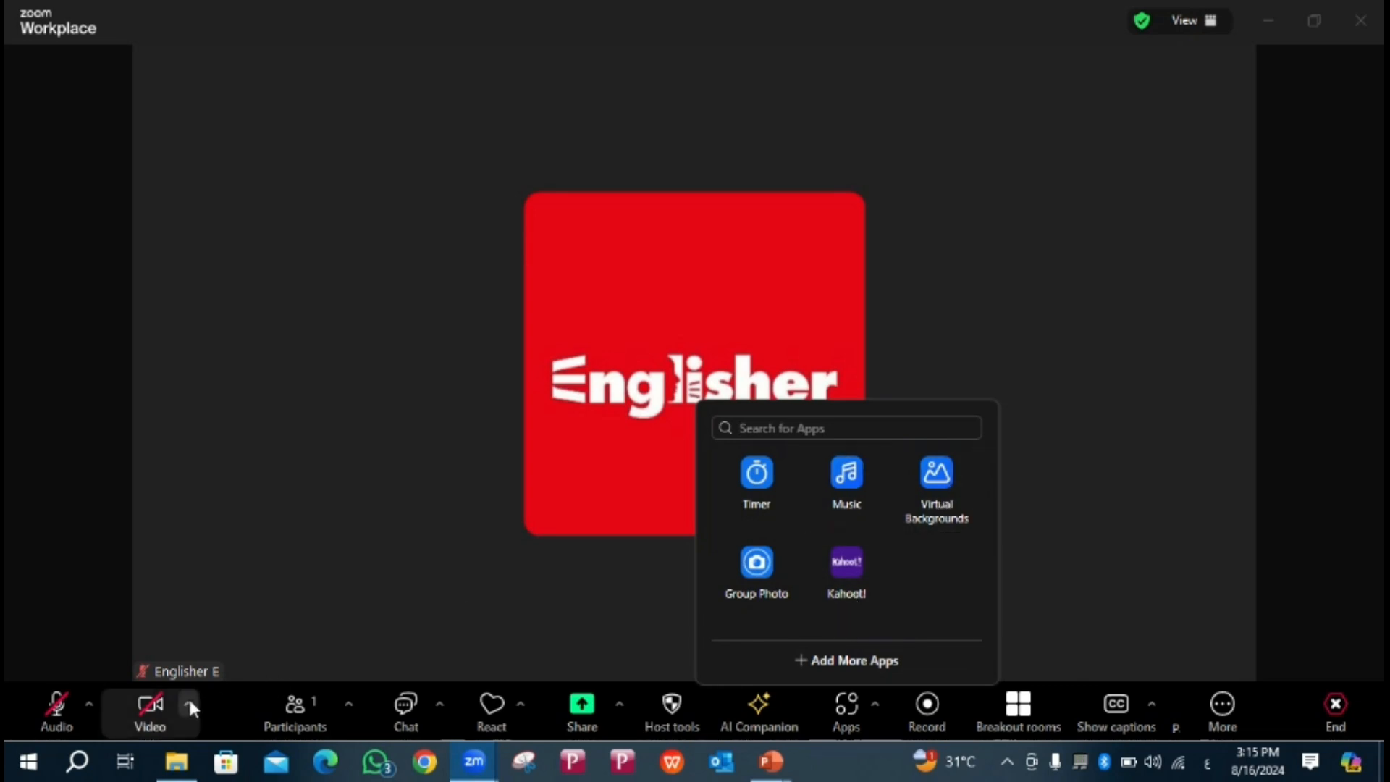
left_click(934, 503)
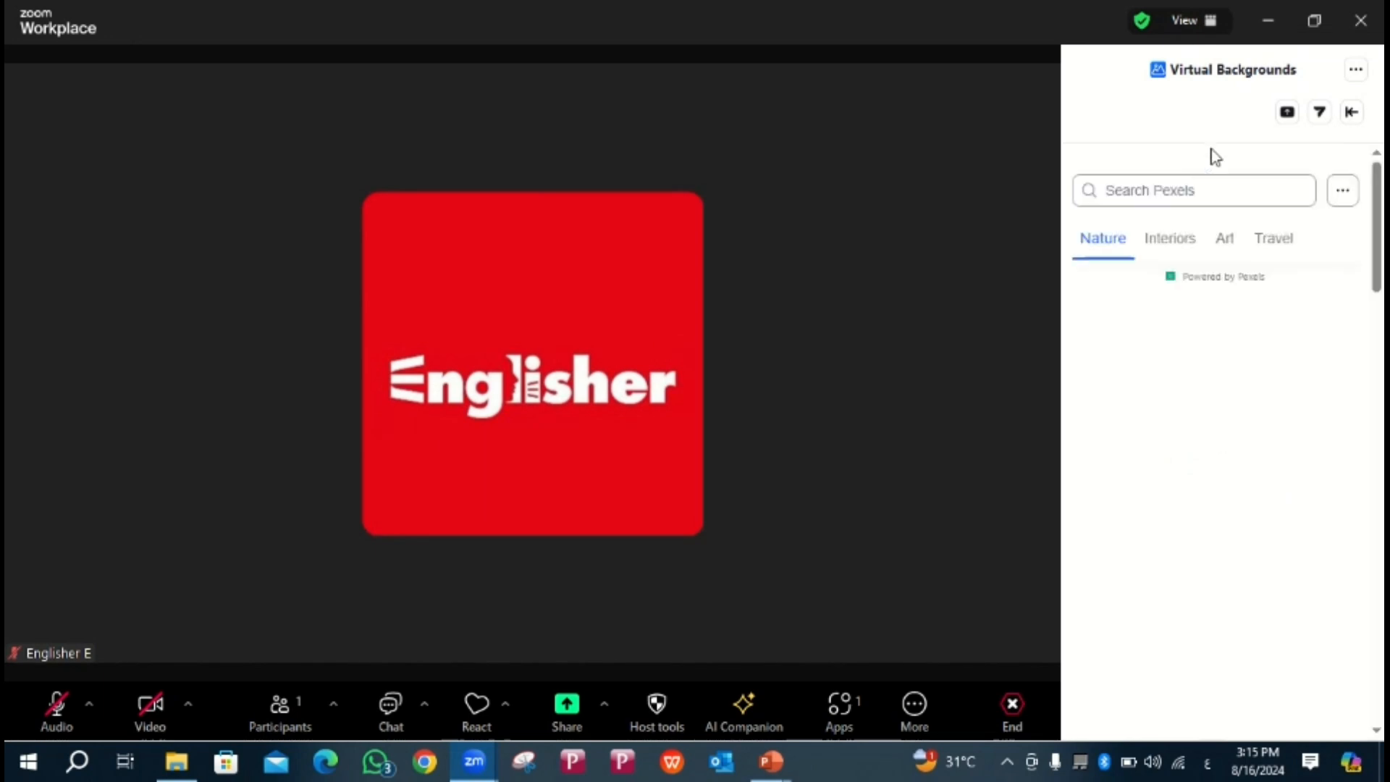
left_click(1095, 254)
scroll(1184, 385, "down", 3)
scroll(1176, 325, "up", 3)
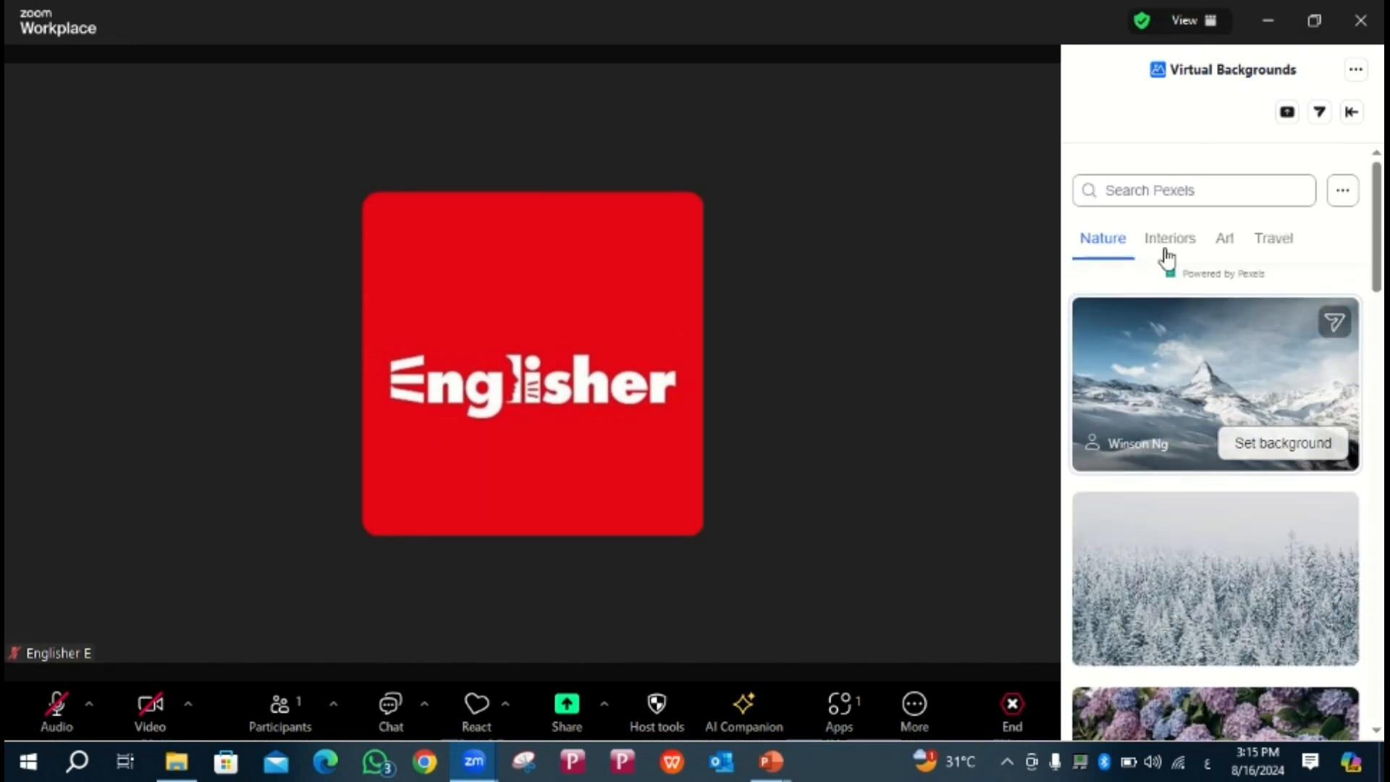
left_click(1168, 239)
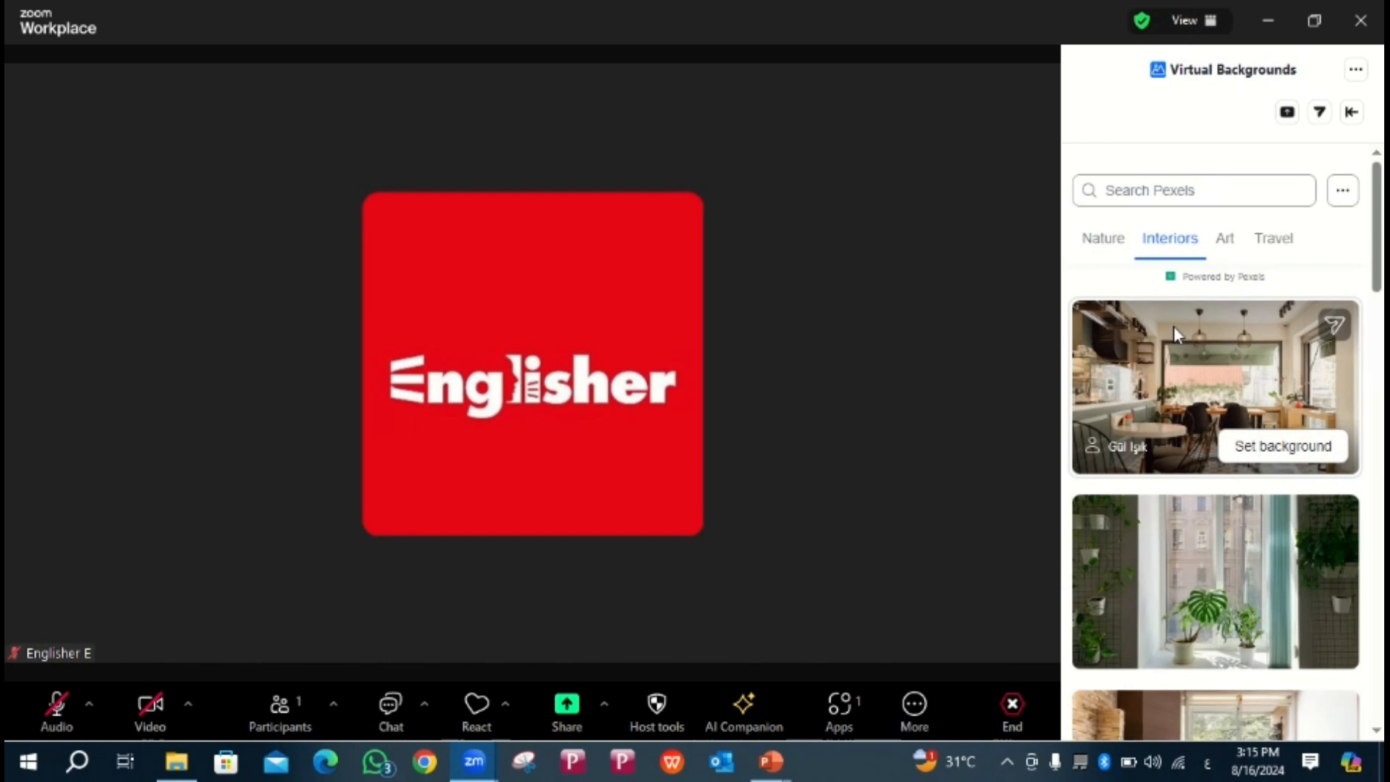
left_click(1225, 246)
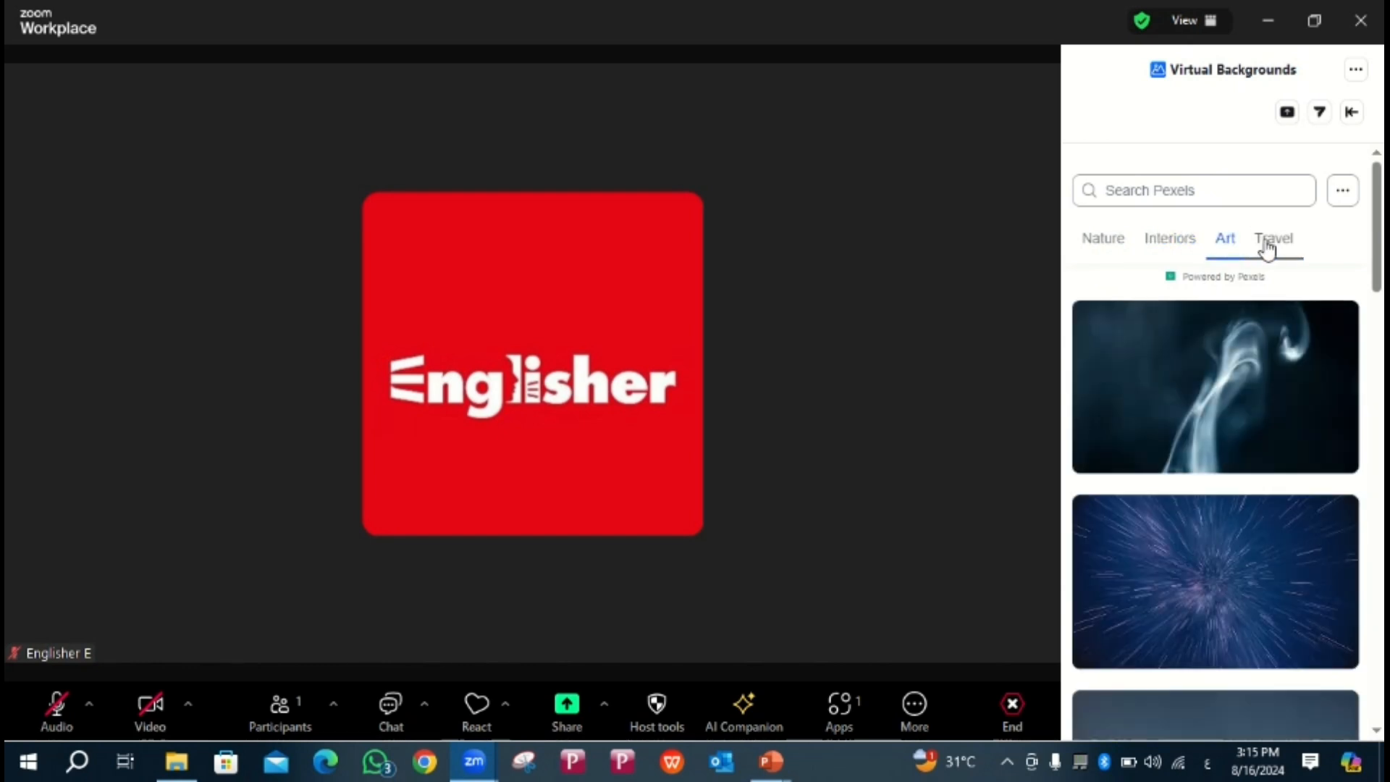
left_click(1266, 246)
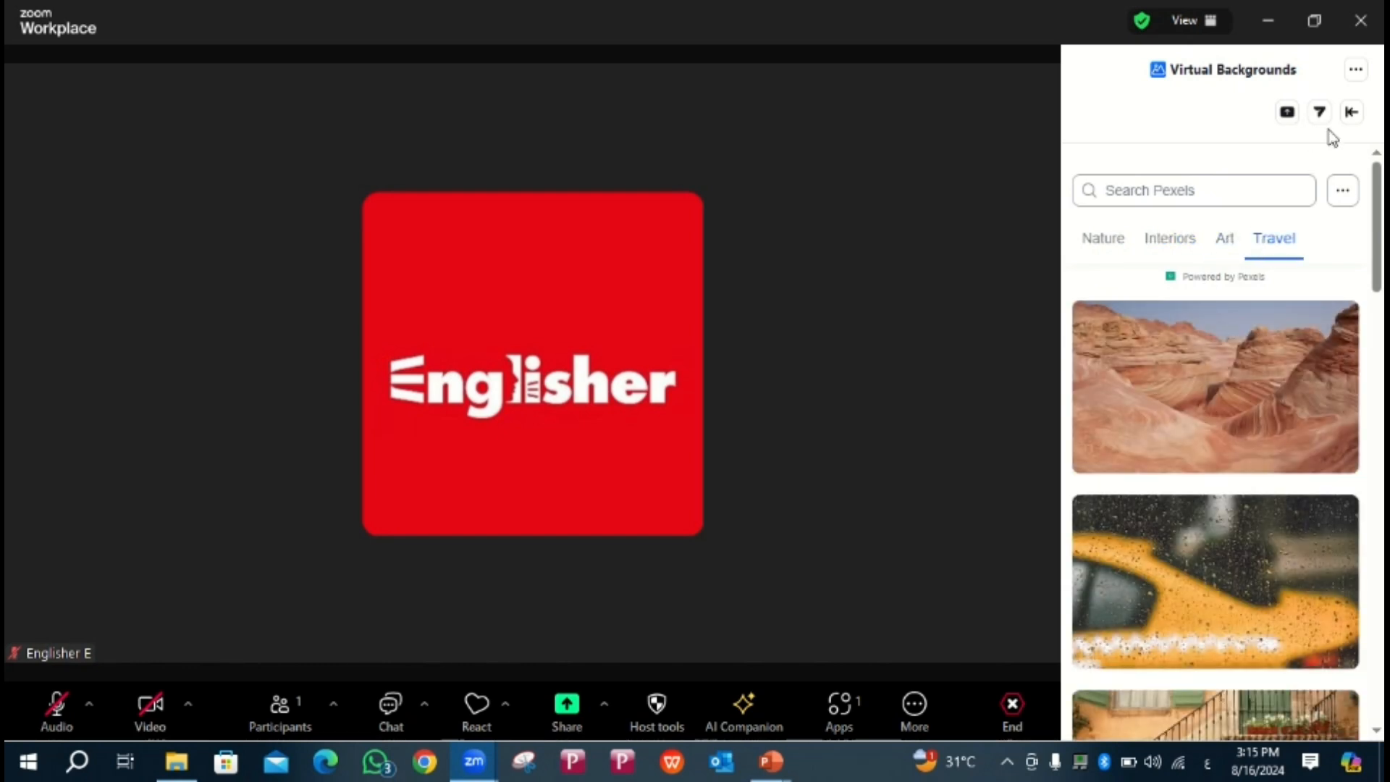
left_click(1353, 71)
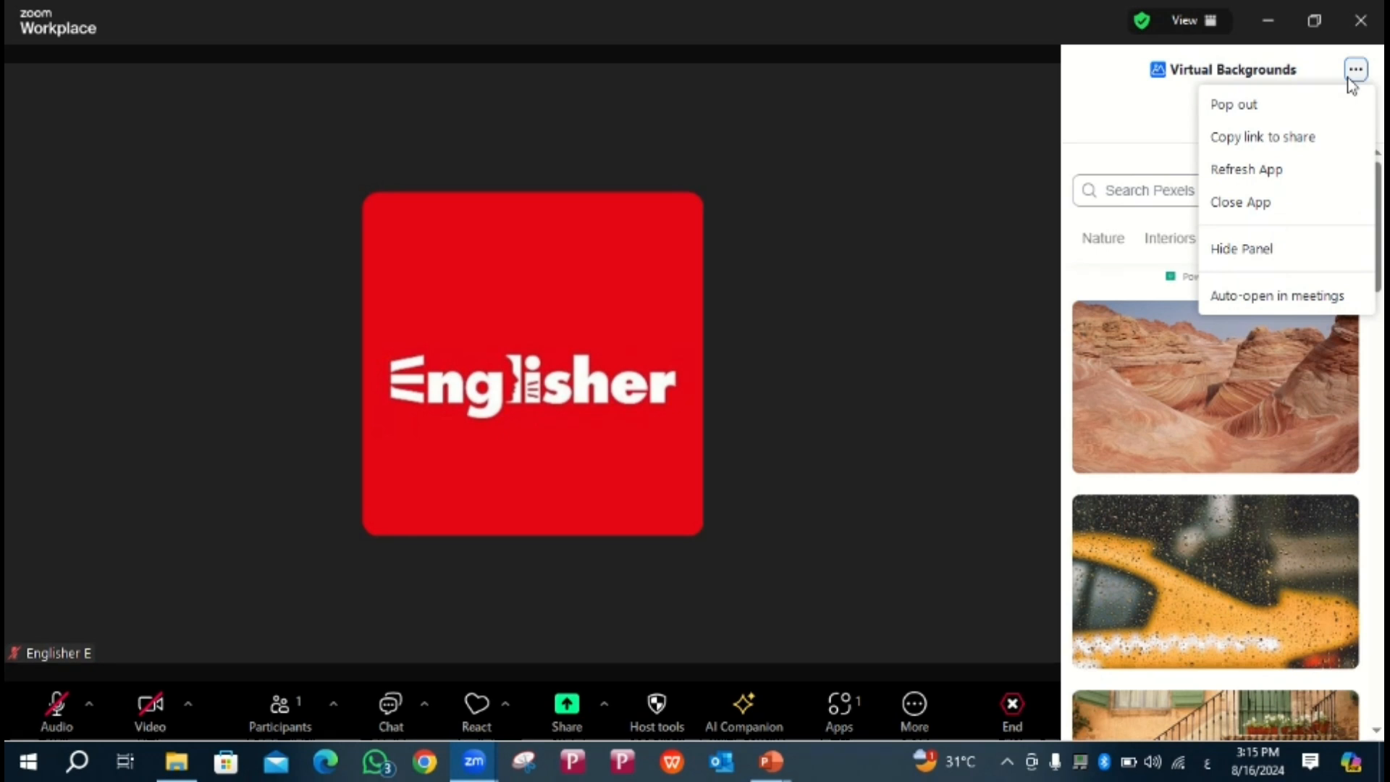
left_click(1256, 214)
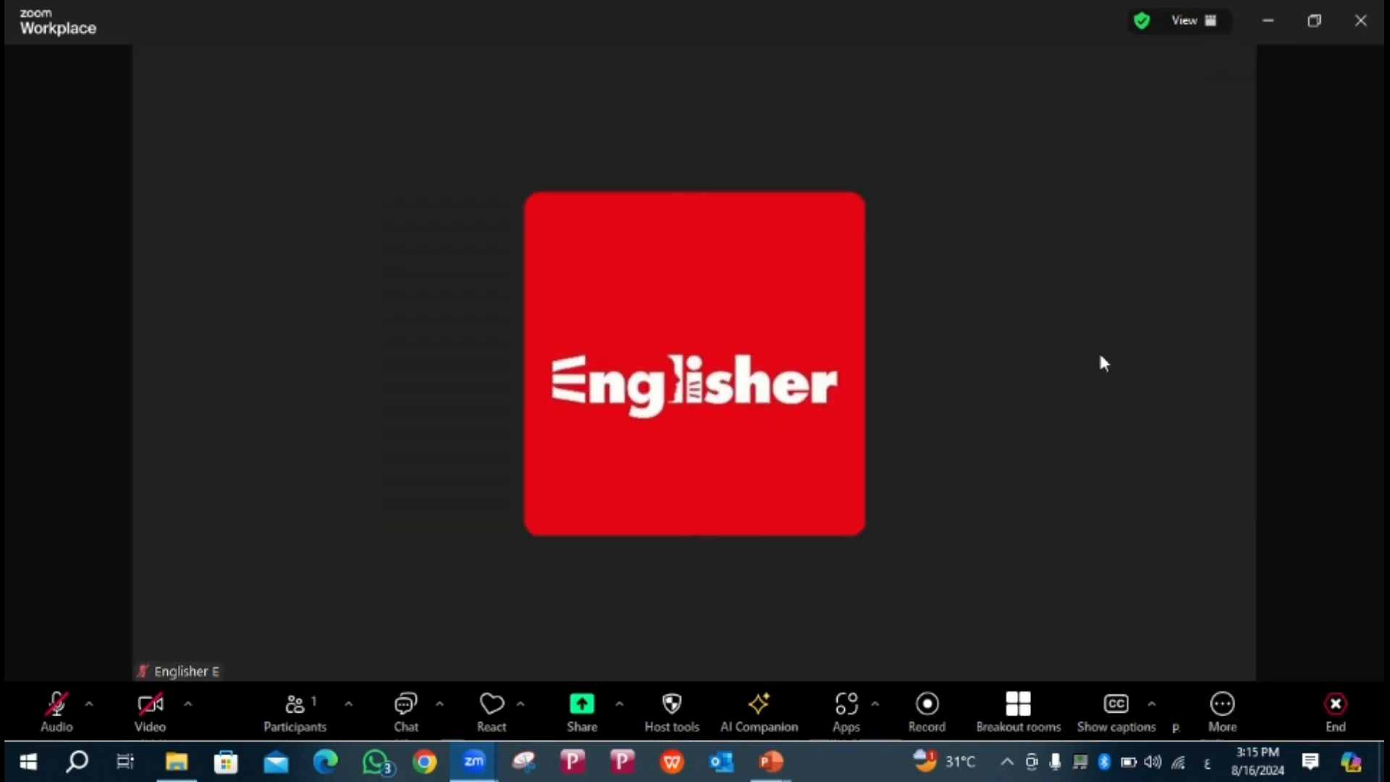
Review the available meeting apps and the computer and cloud recording options without launching an app or starting a recording
left_click(851, 721)
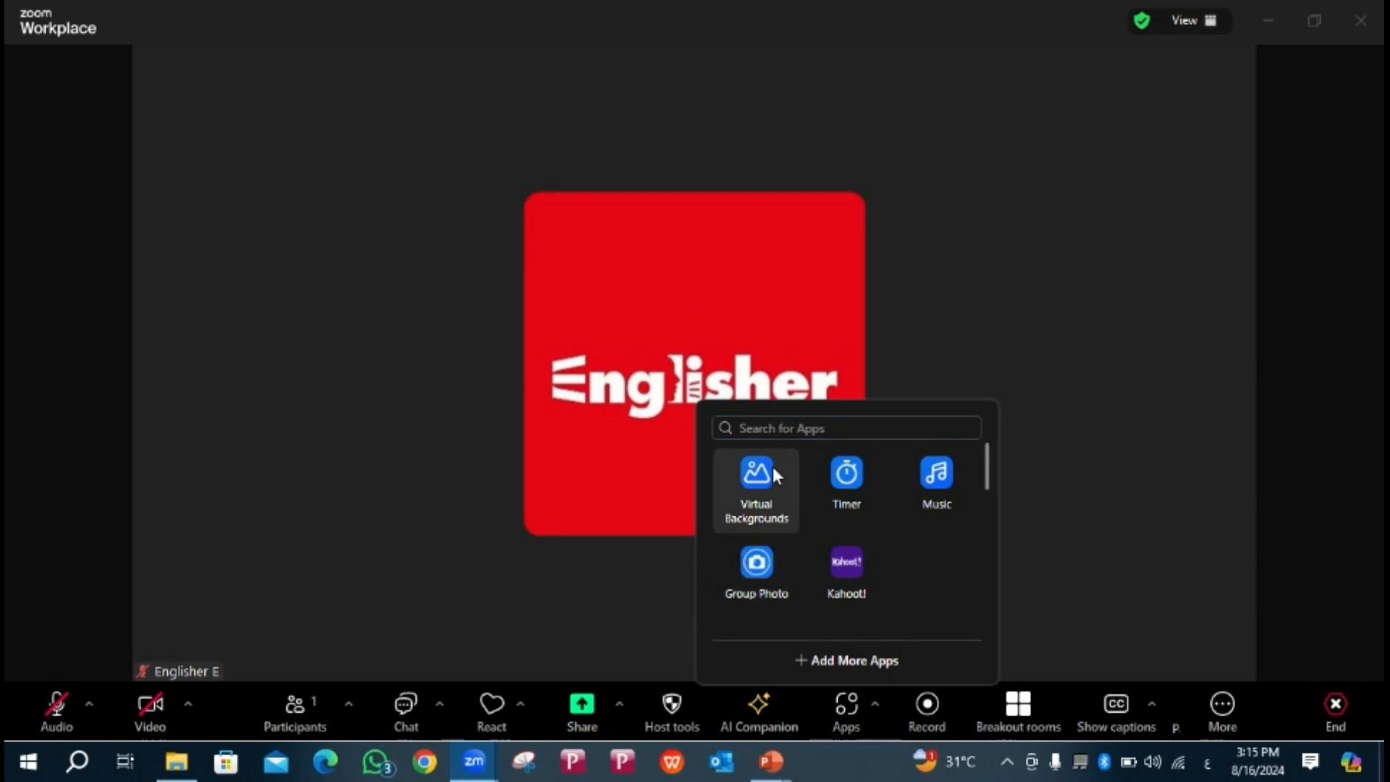
left_click(1132, 487)
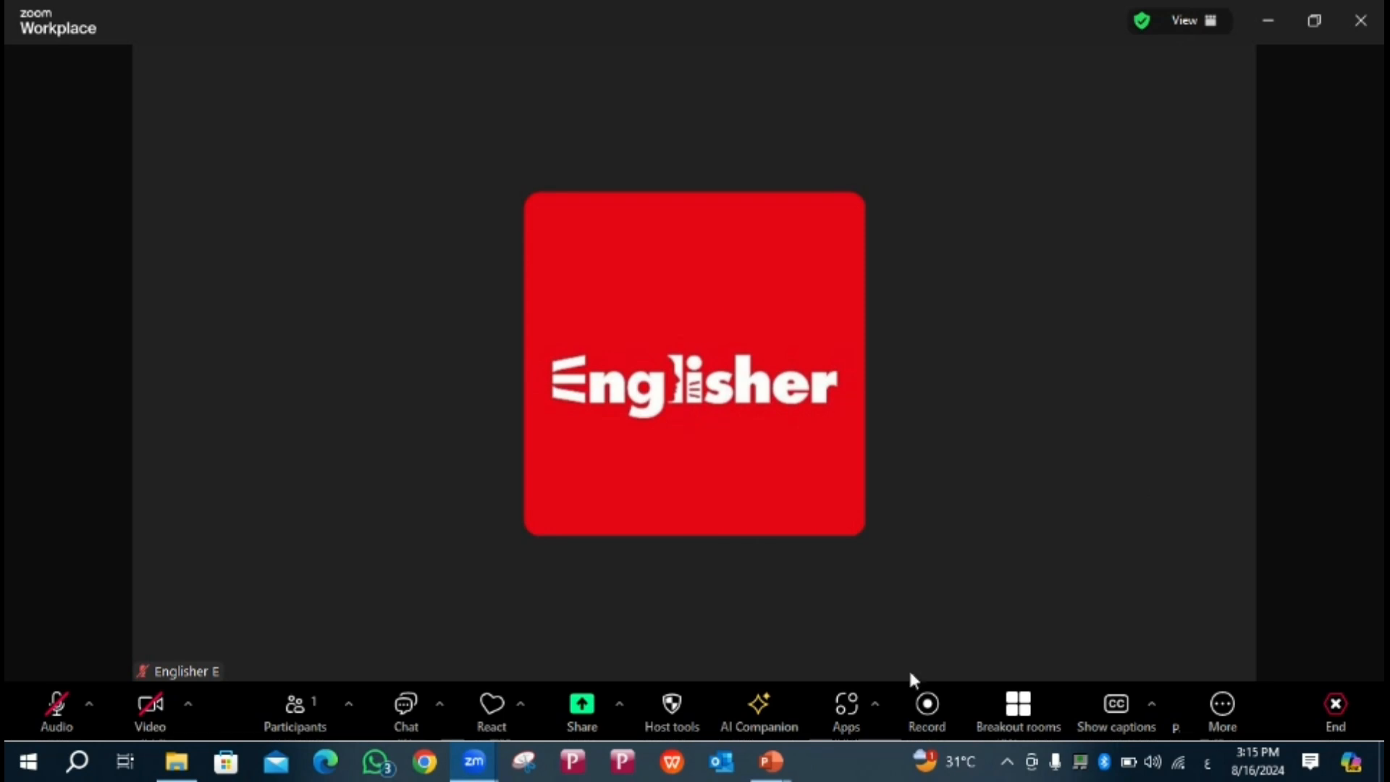
left_click(926, 703)
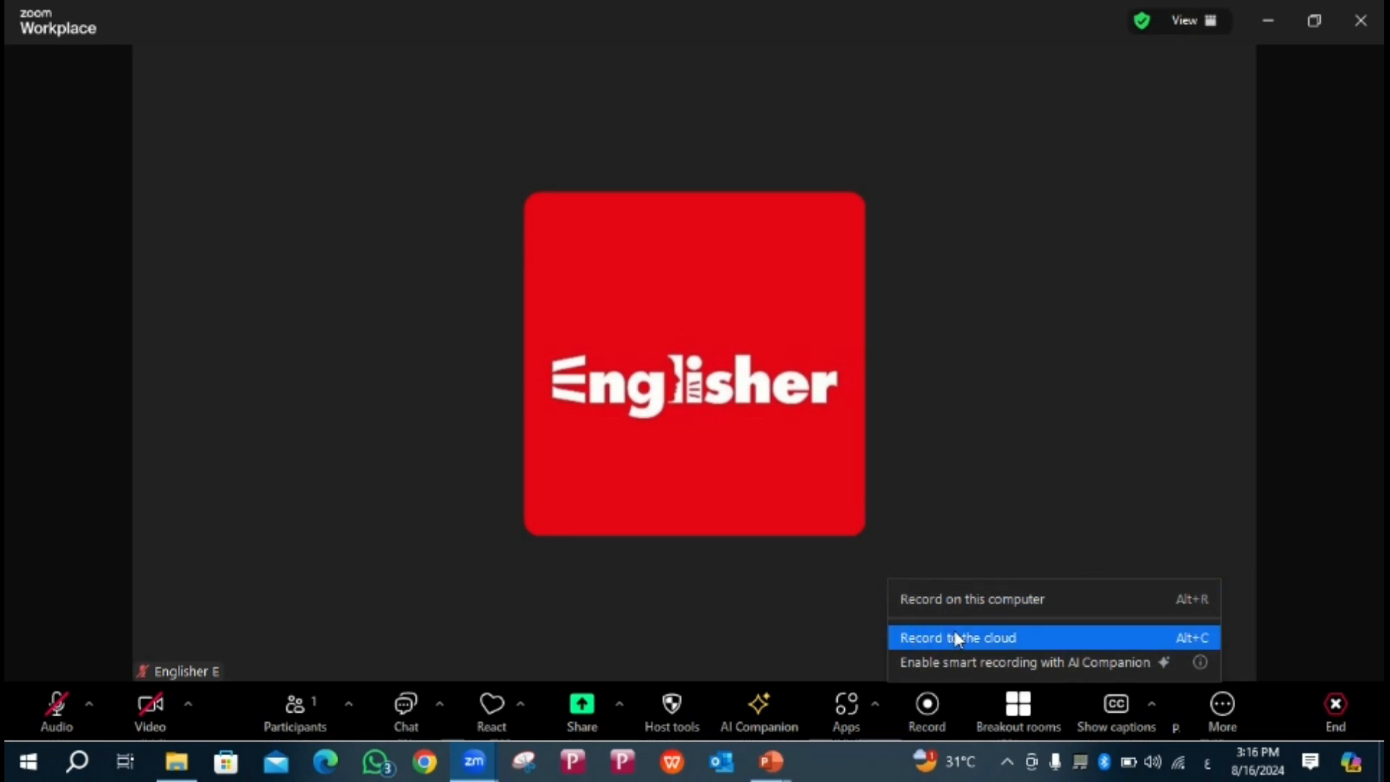
left_click(970, 524)
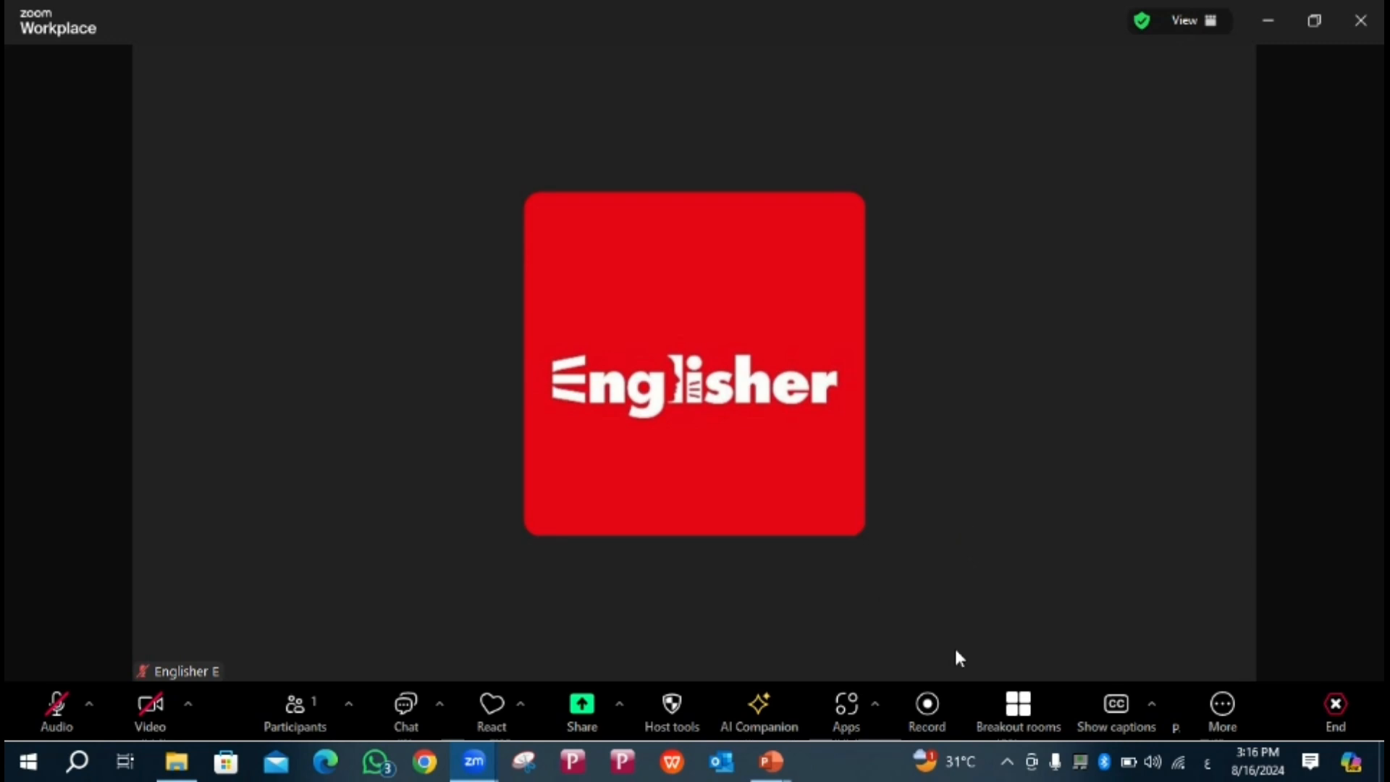
Create five breakout rooms with participants assigned automatically
left_click(1021, 709)
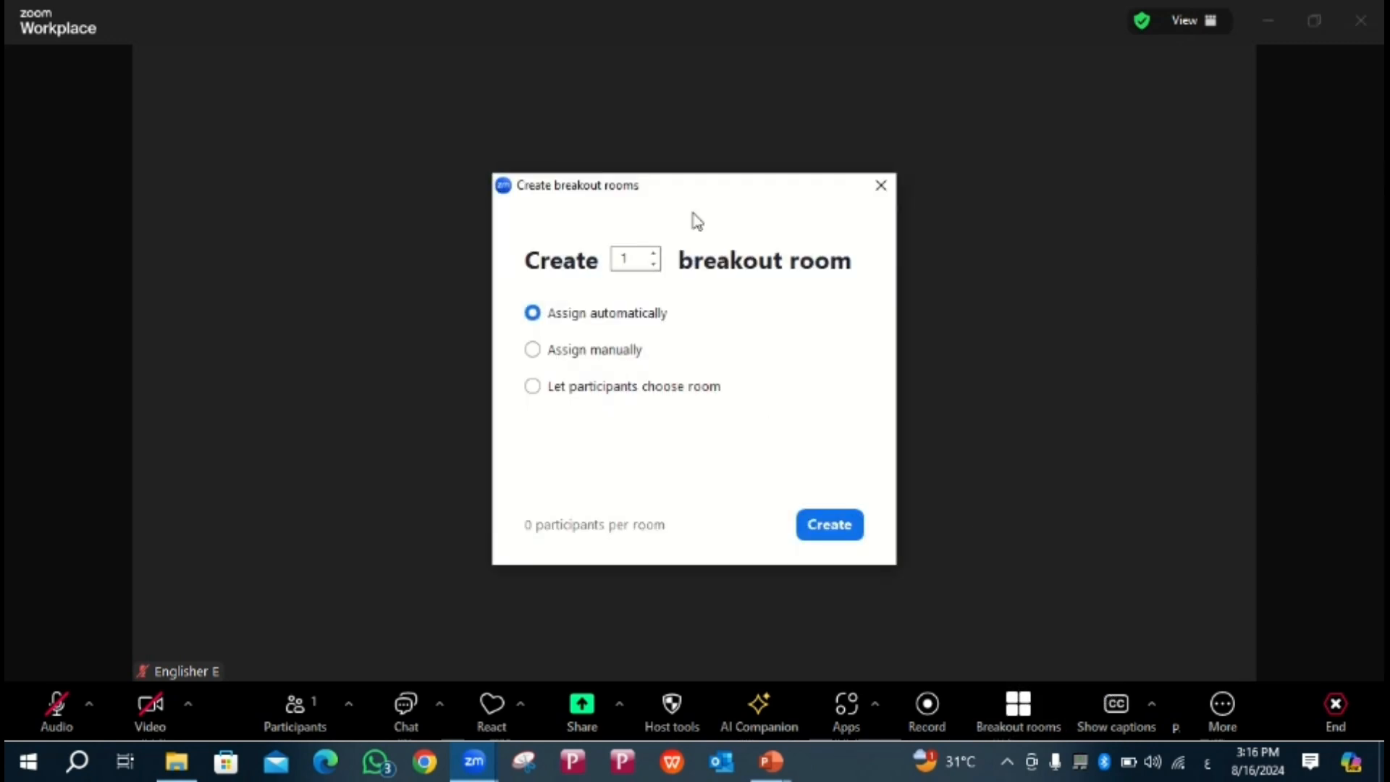
mouse_move(685, 202)
left_mouse_down()
mouse_move(641, 191)
mouse_move(664, 192)
left_mouse_up()
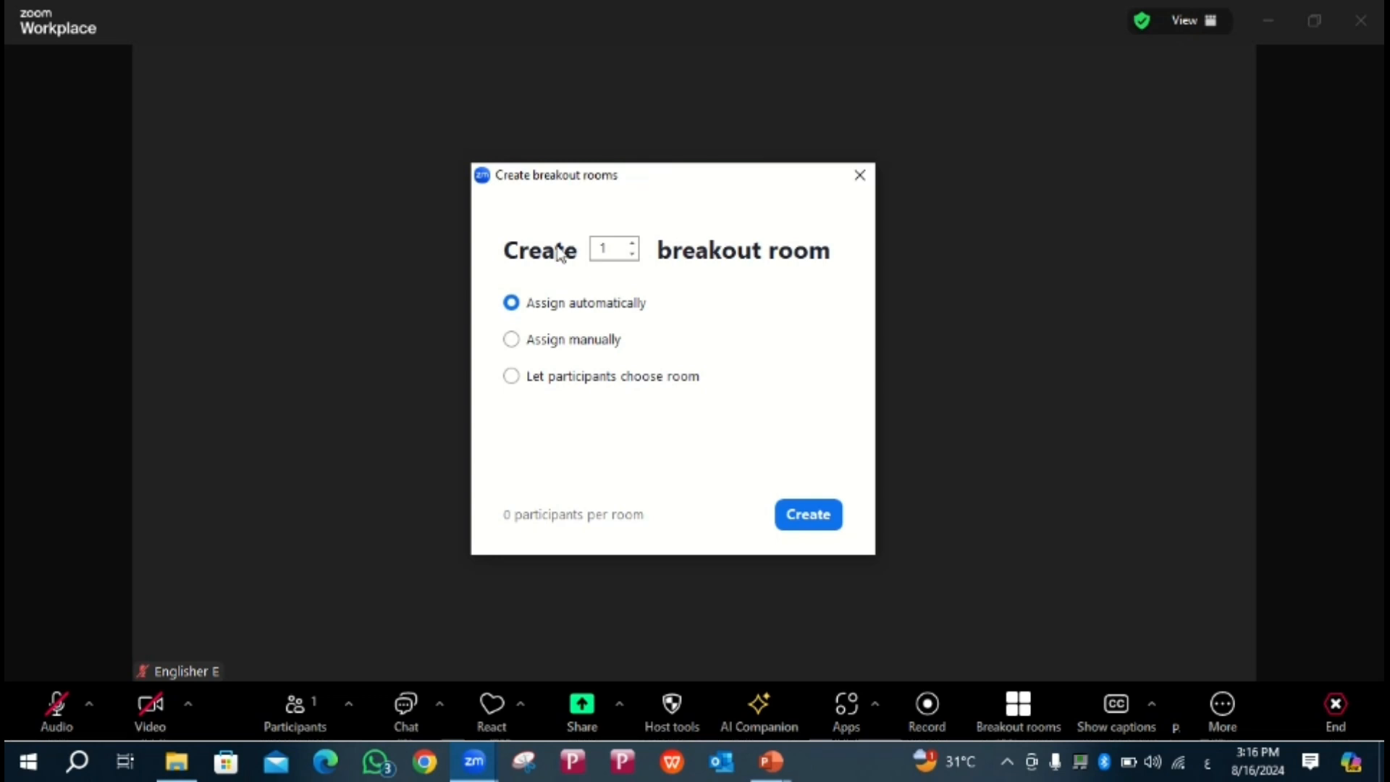
left_click(632, 244)
left_click(633, 245)
left_click(632, 244)
left_click(633, 245)
left_click(808, 516)
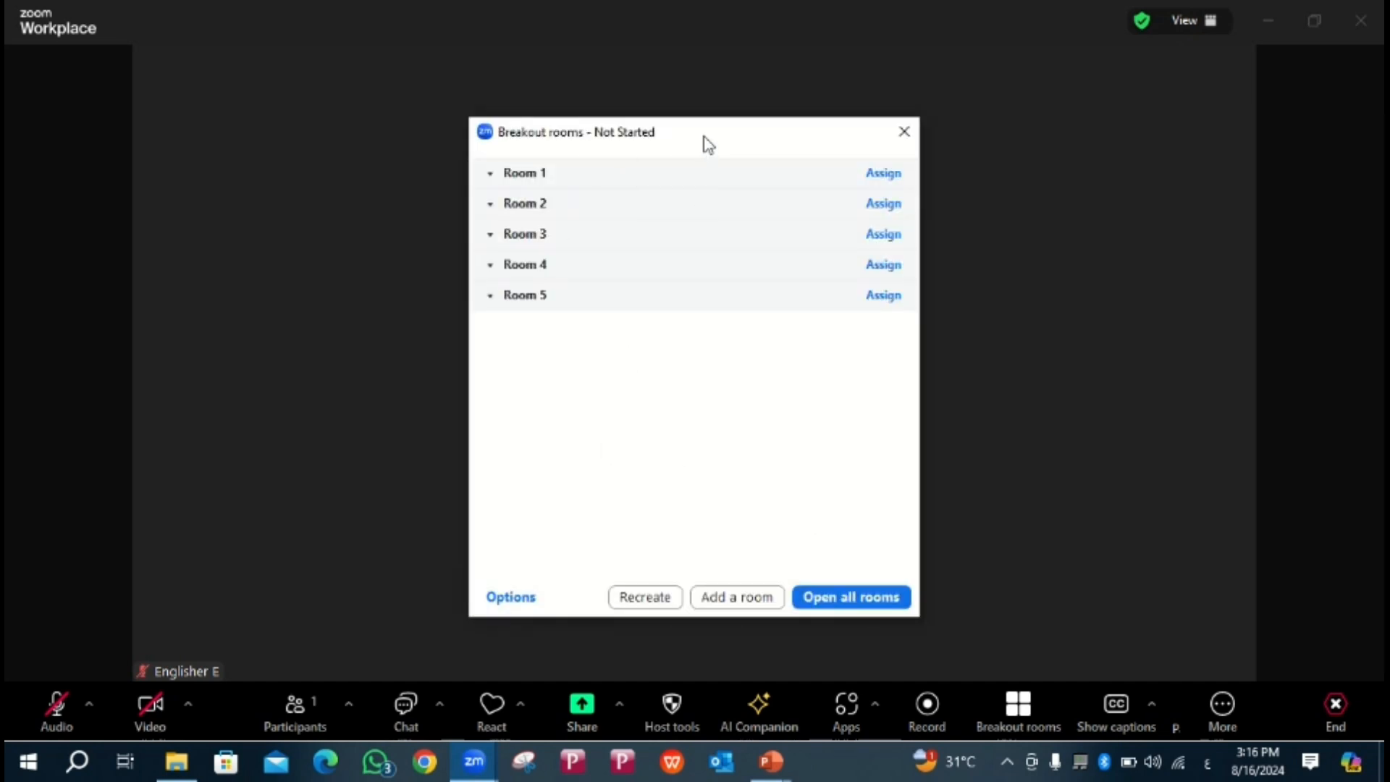
left_click_drag(701, 140, 691, 129)
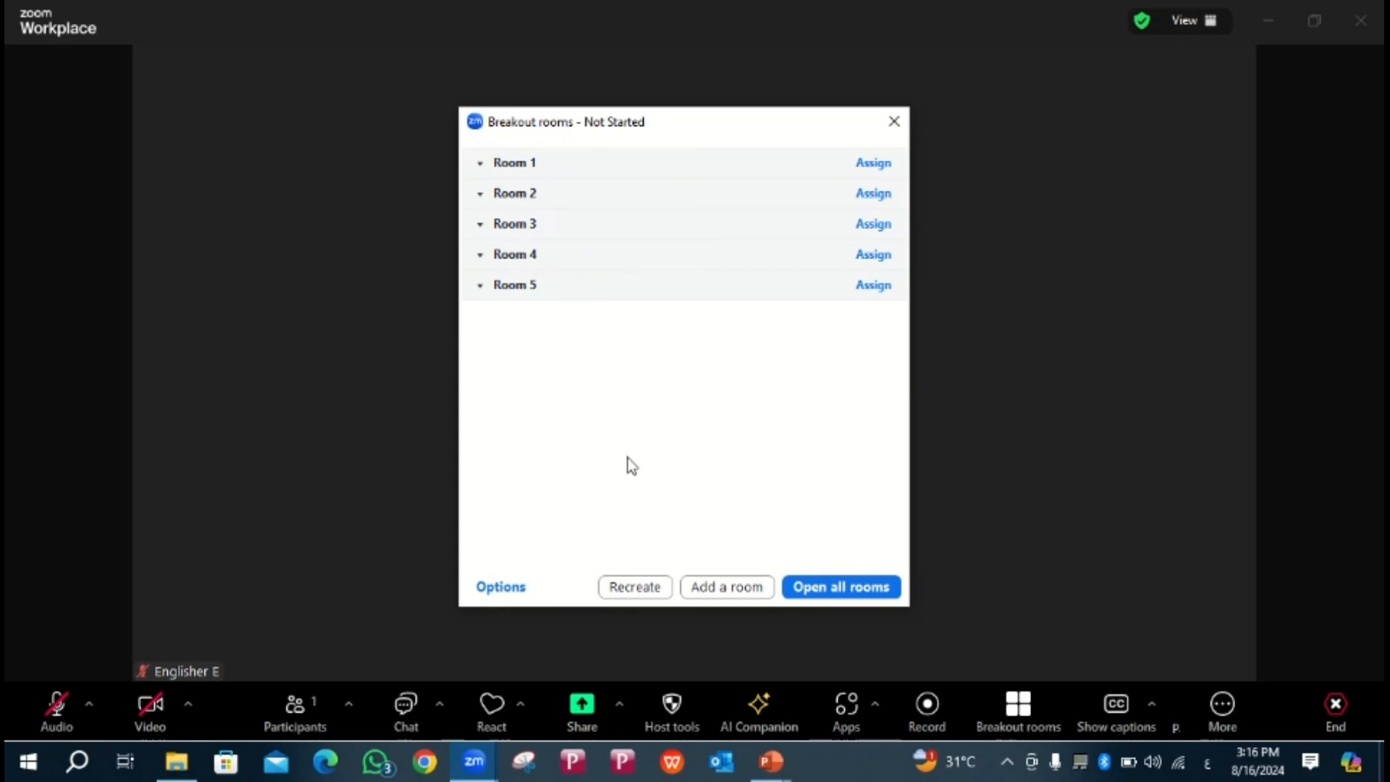
left_click_drag(689, 129, 689, 137)
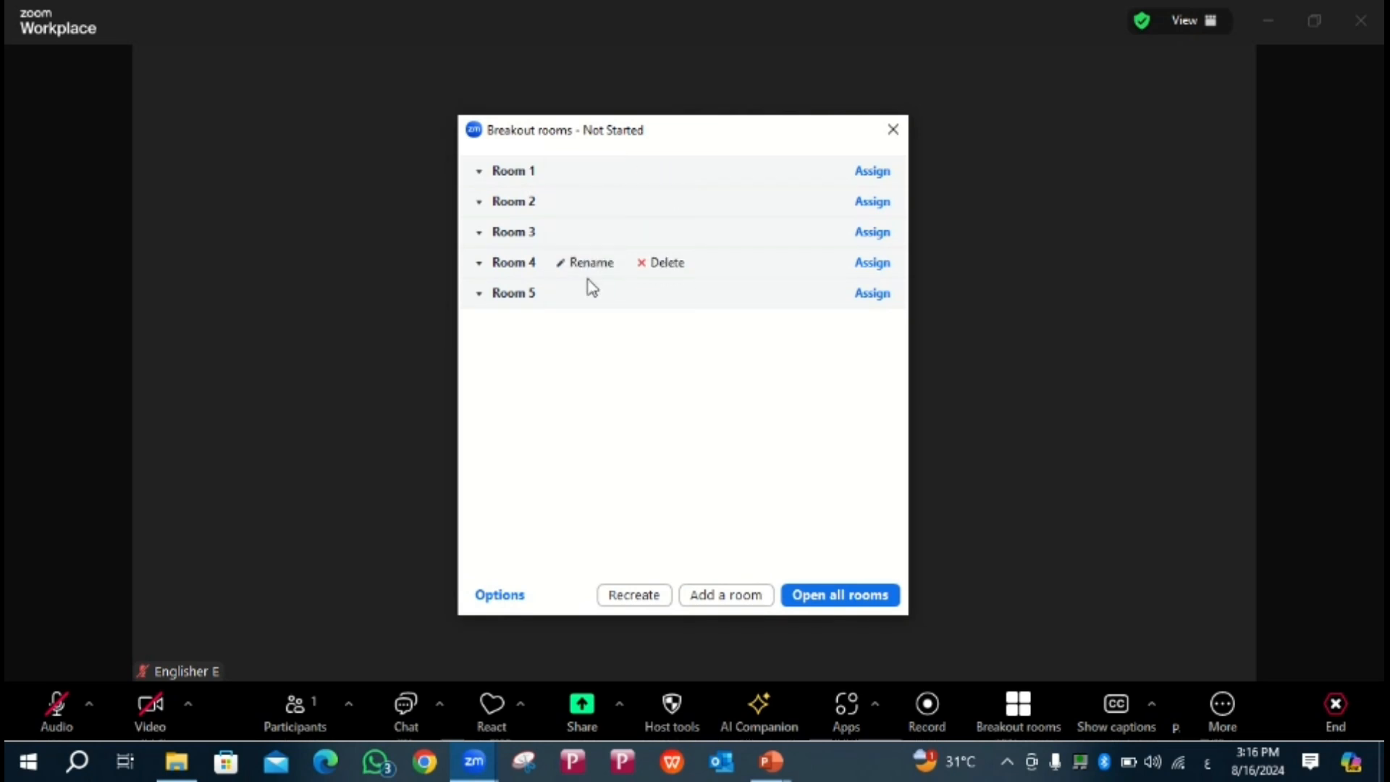
Set the breakout rooms to close automatically after 10 minutes, keeping a 15-second countdown after closing
left_click(506, 610)
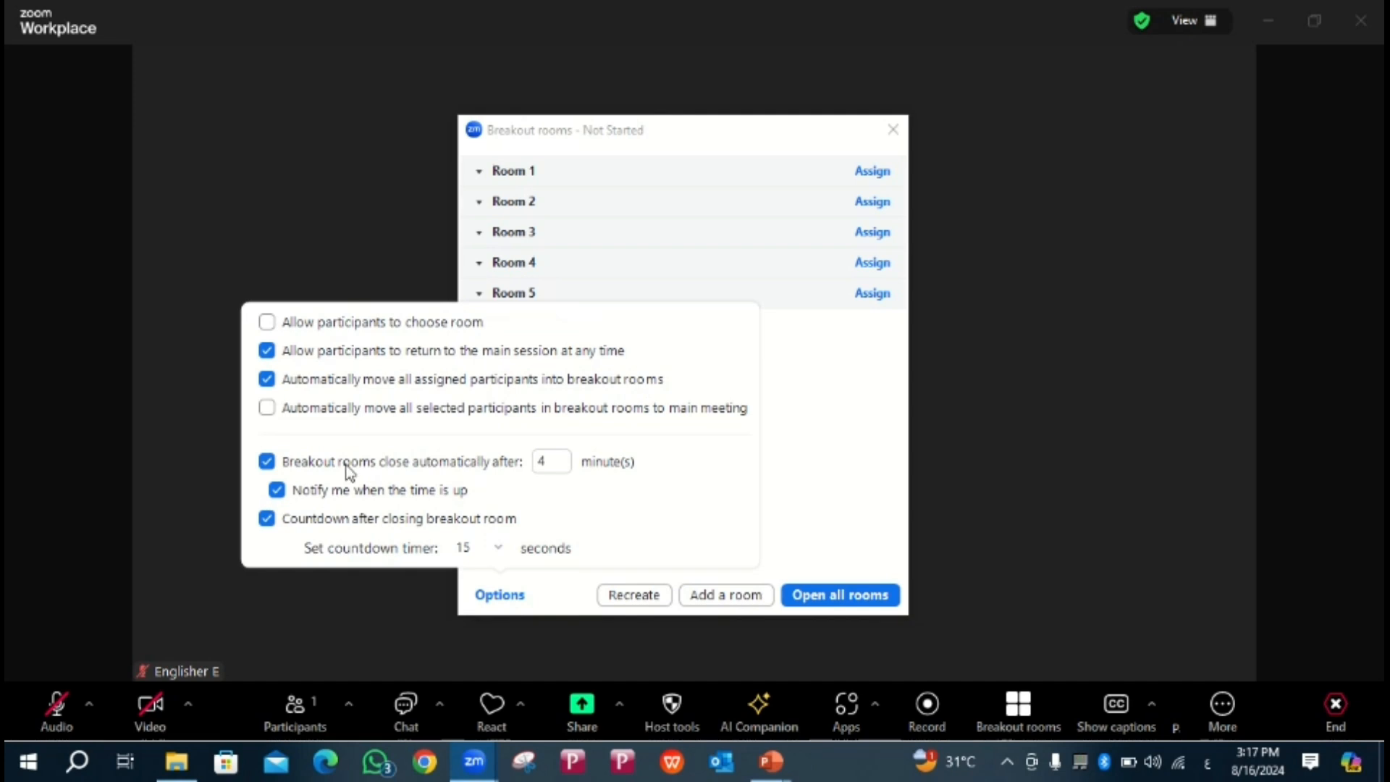
left_click(558, 461)
key("BackSpace")
type("10")
left_click(499, 552)
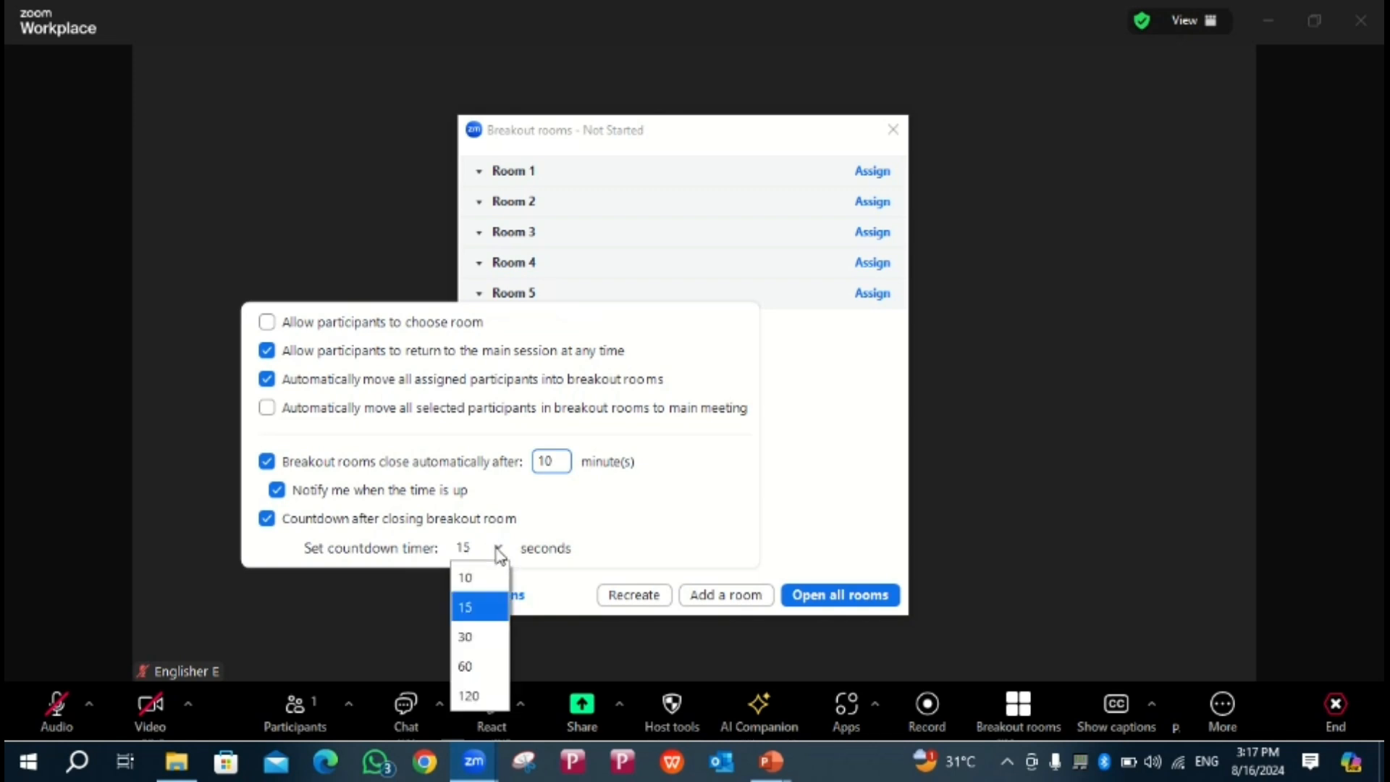
left_click(477, 599)
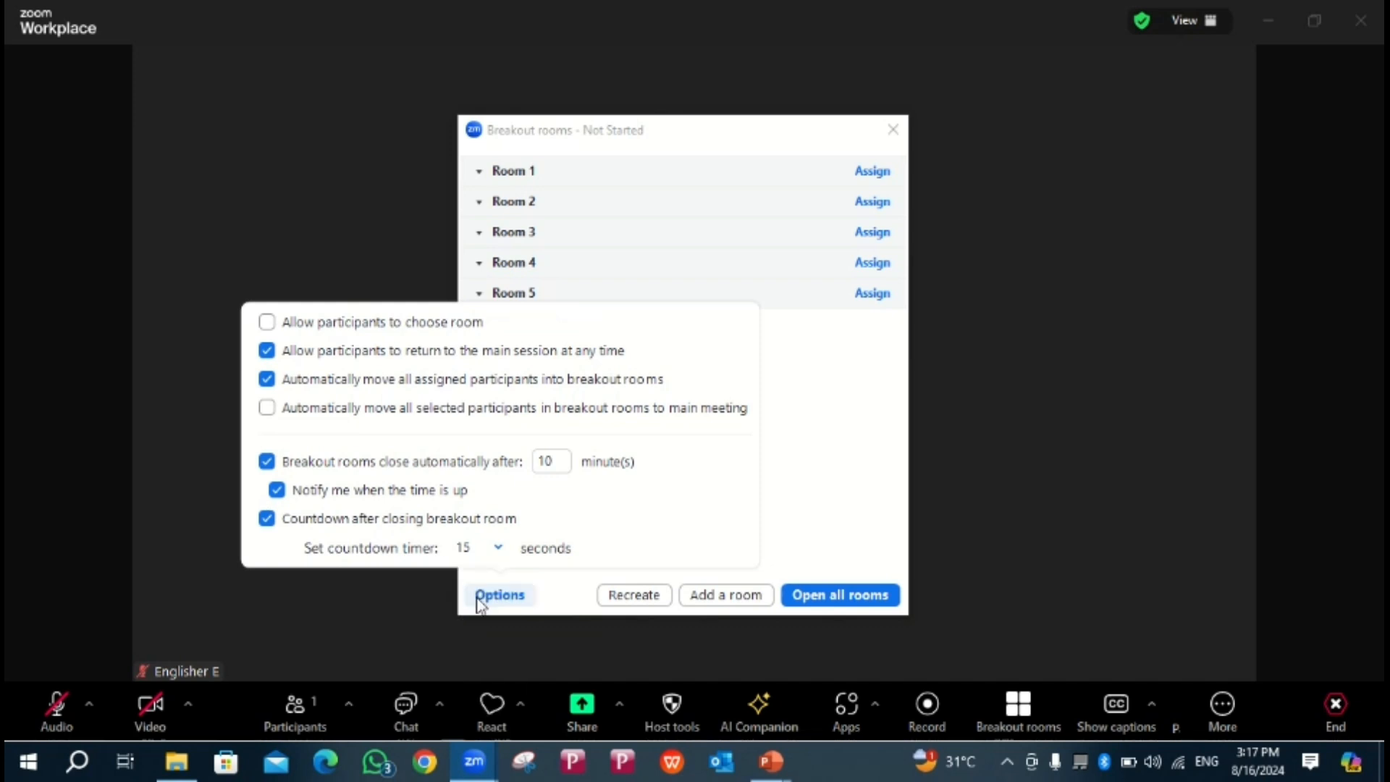
left_click(498, 546)
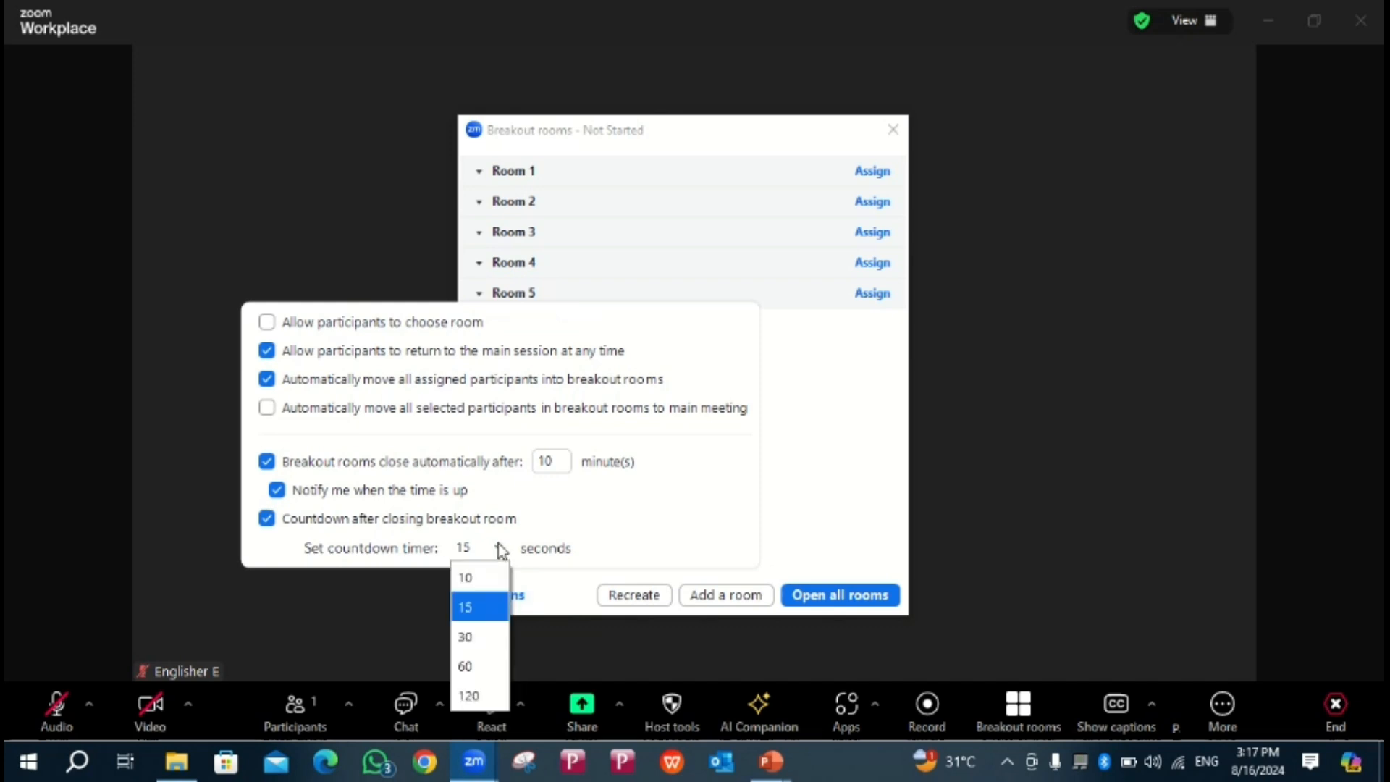
left_click(474, 614)
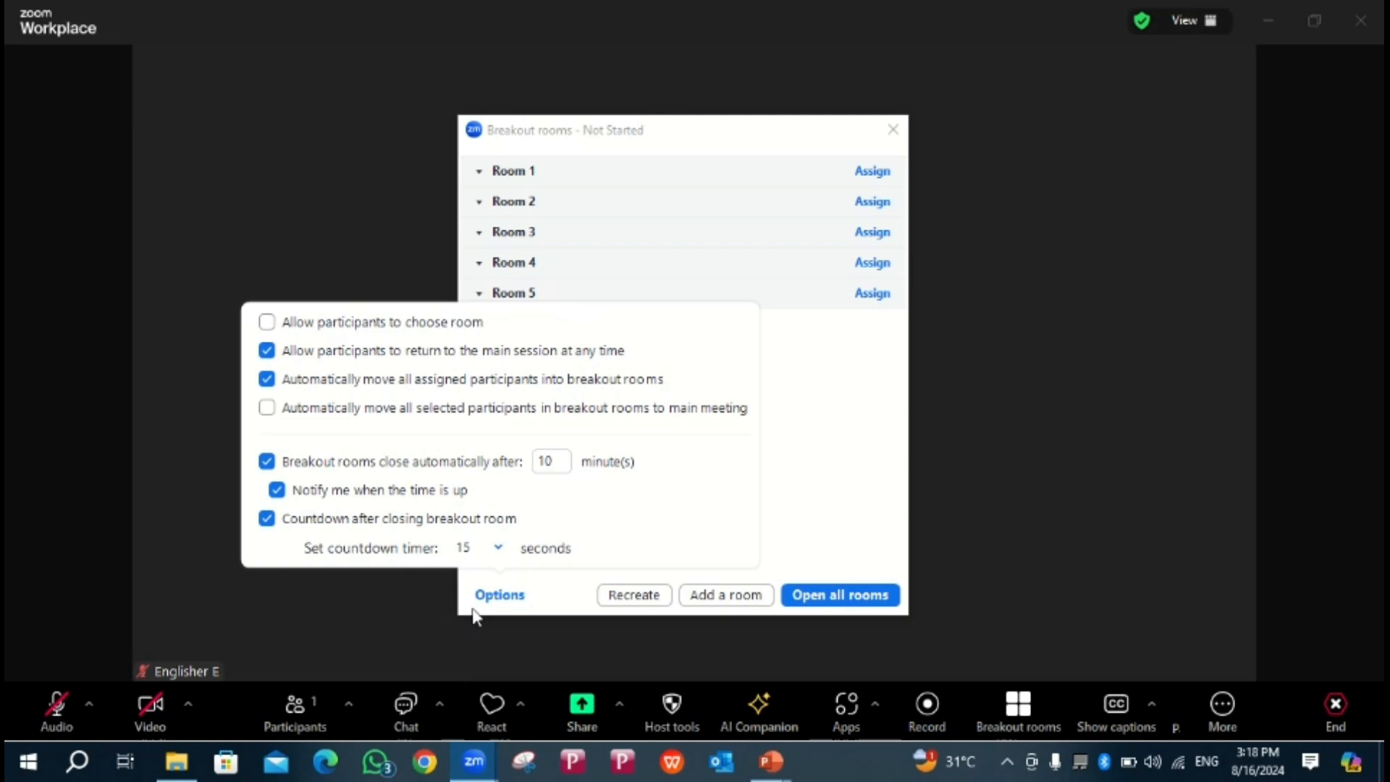
left_click(806, 502)
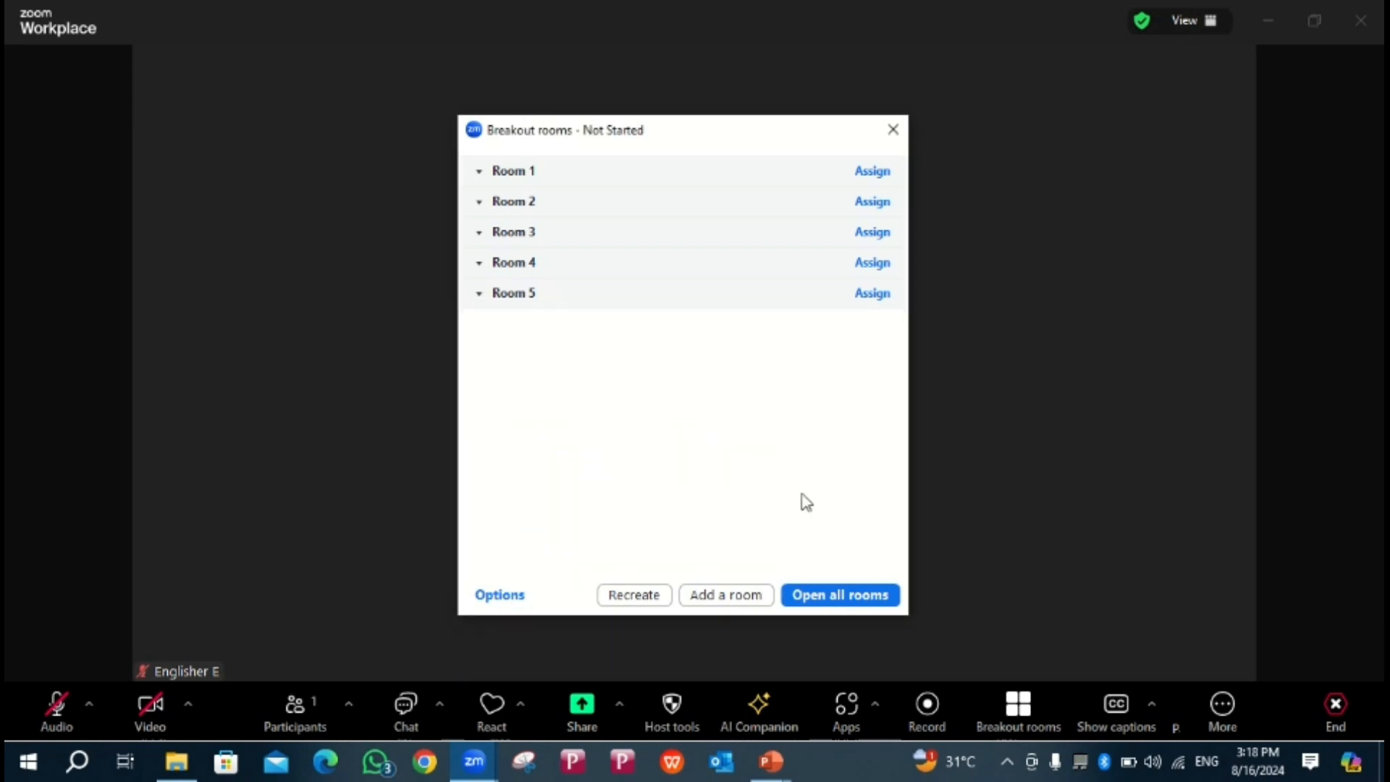
Add a sixth breakout room and rename Room 1 as "butterflies"
left_click(723, 594)
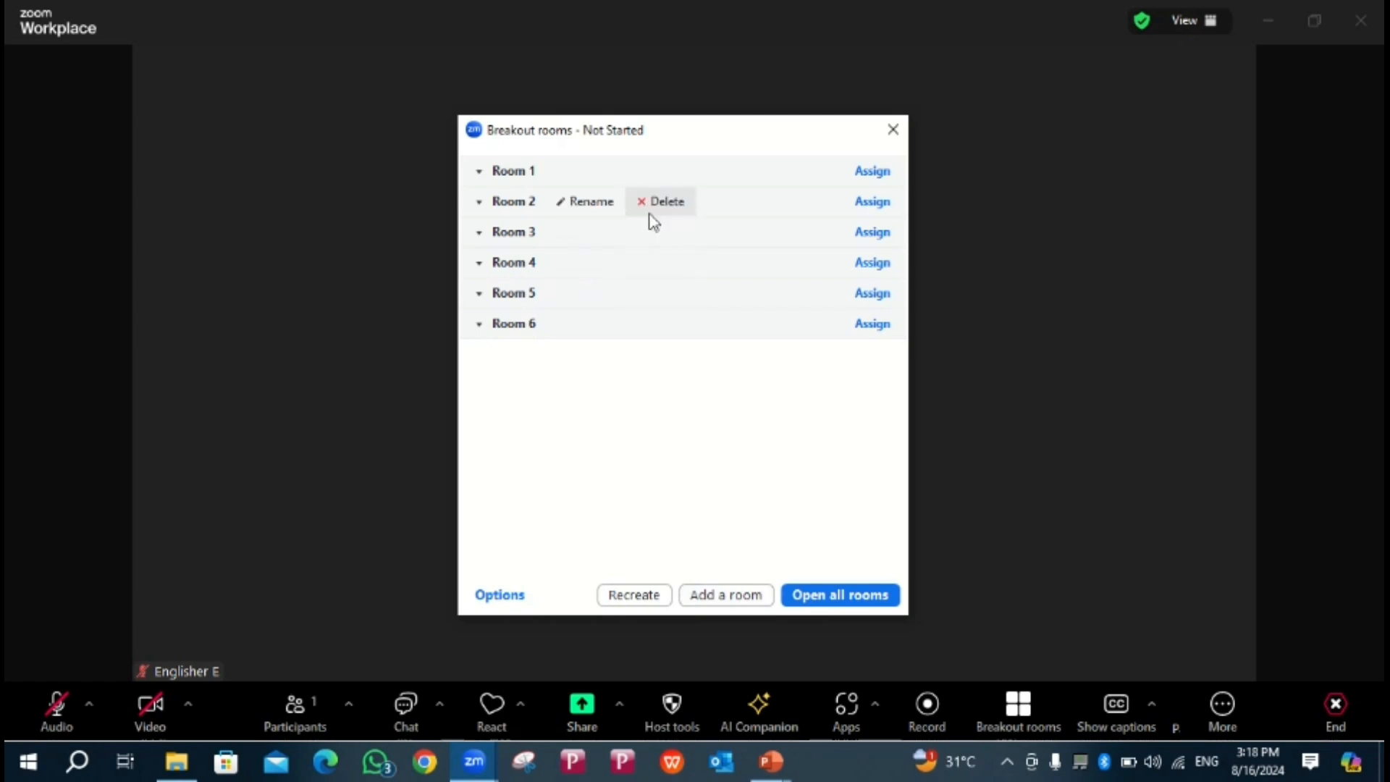
left_click(582, 172)
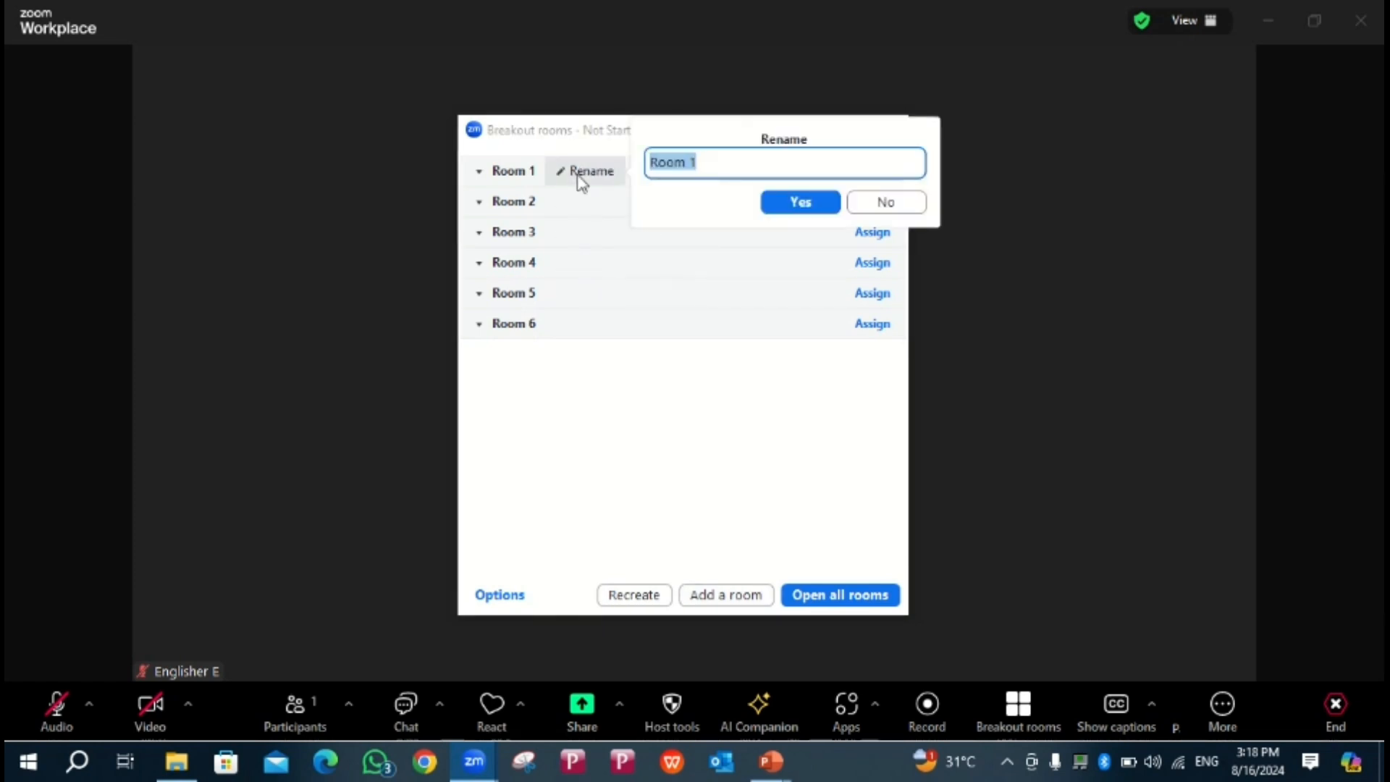
key("BackSpace")
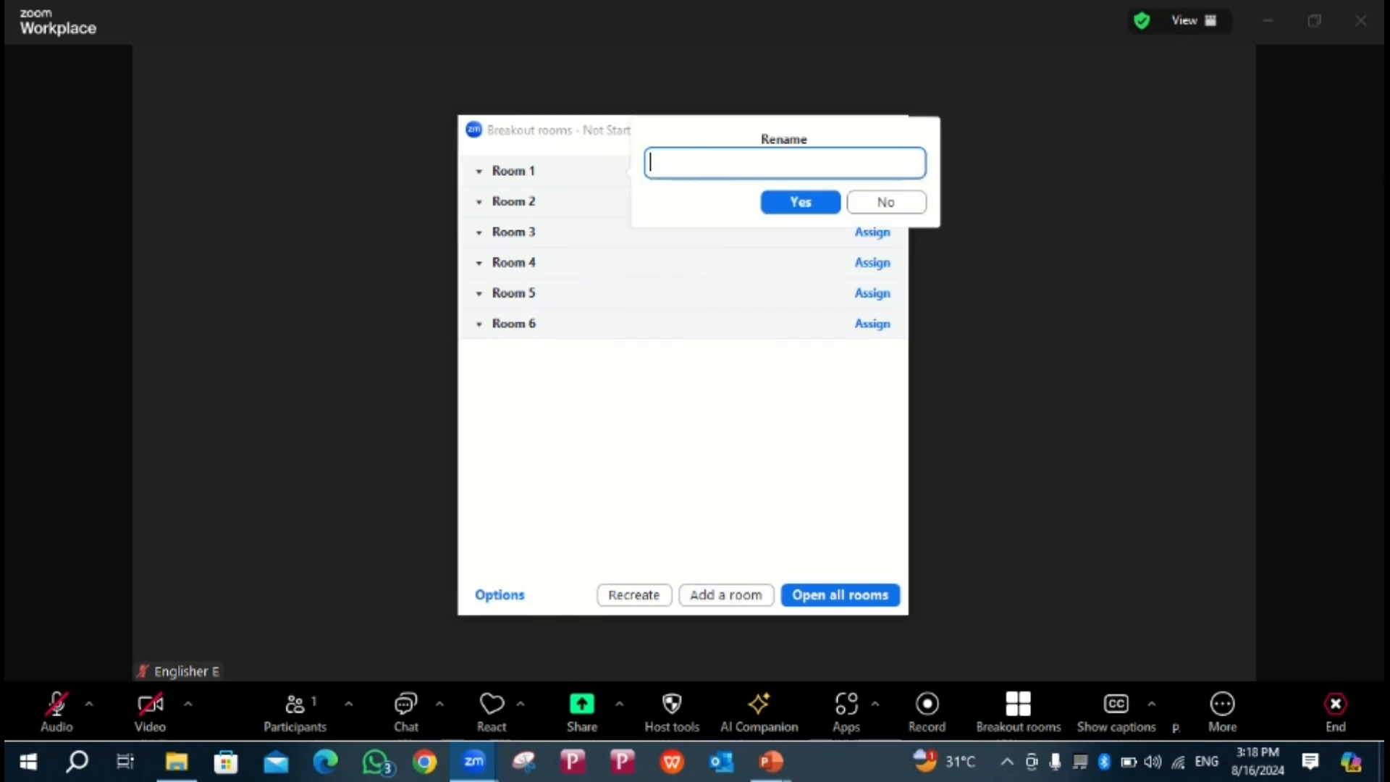
type("butterflies")
left_click(828, 202)
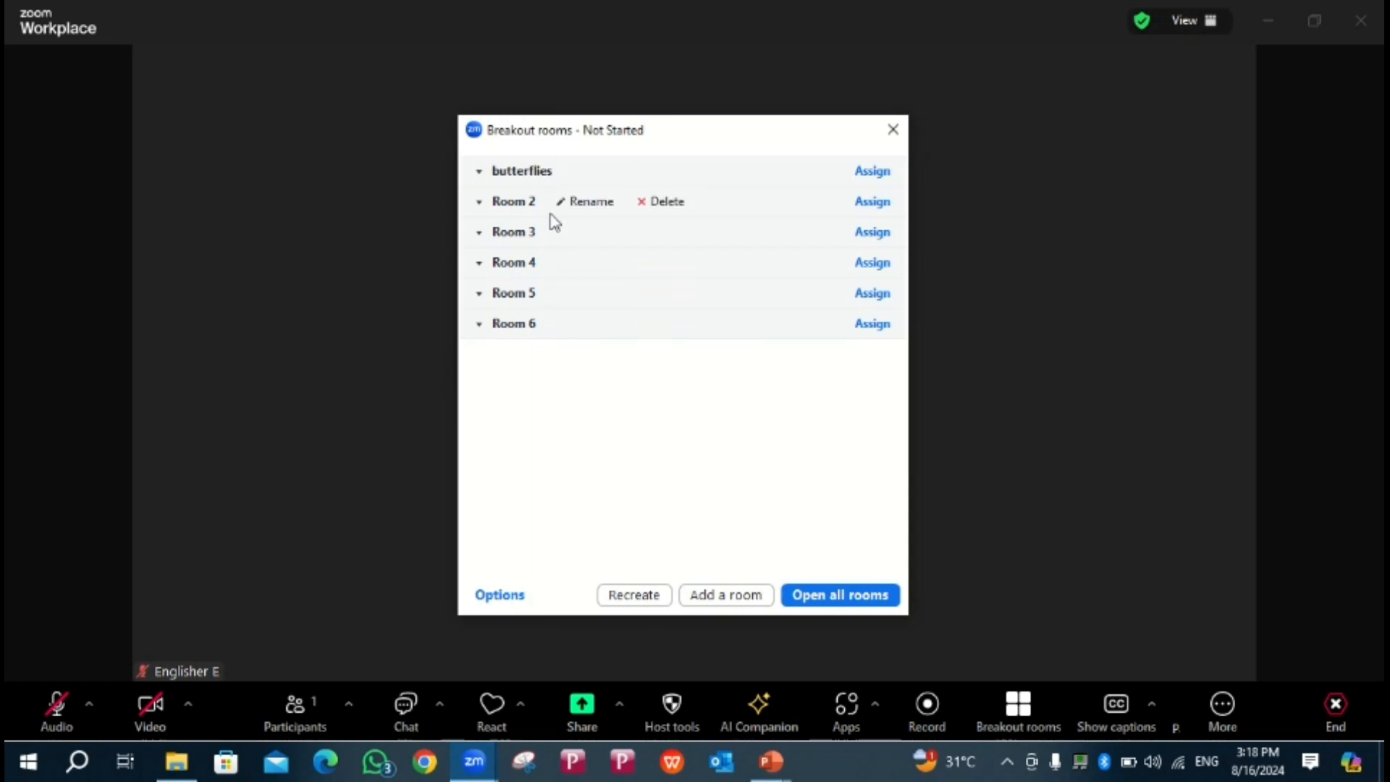
Delete Room 2 from the breakout rooms
left_click(658, 207)
left_click(737, 215)
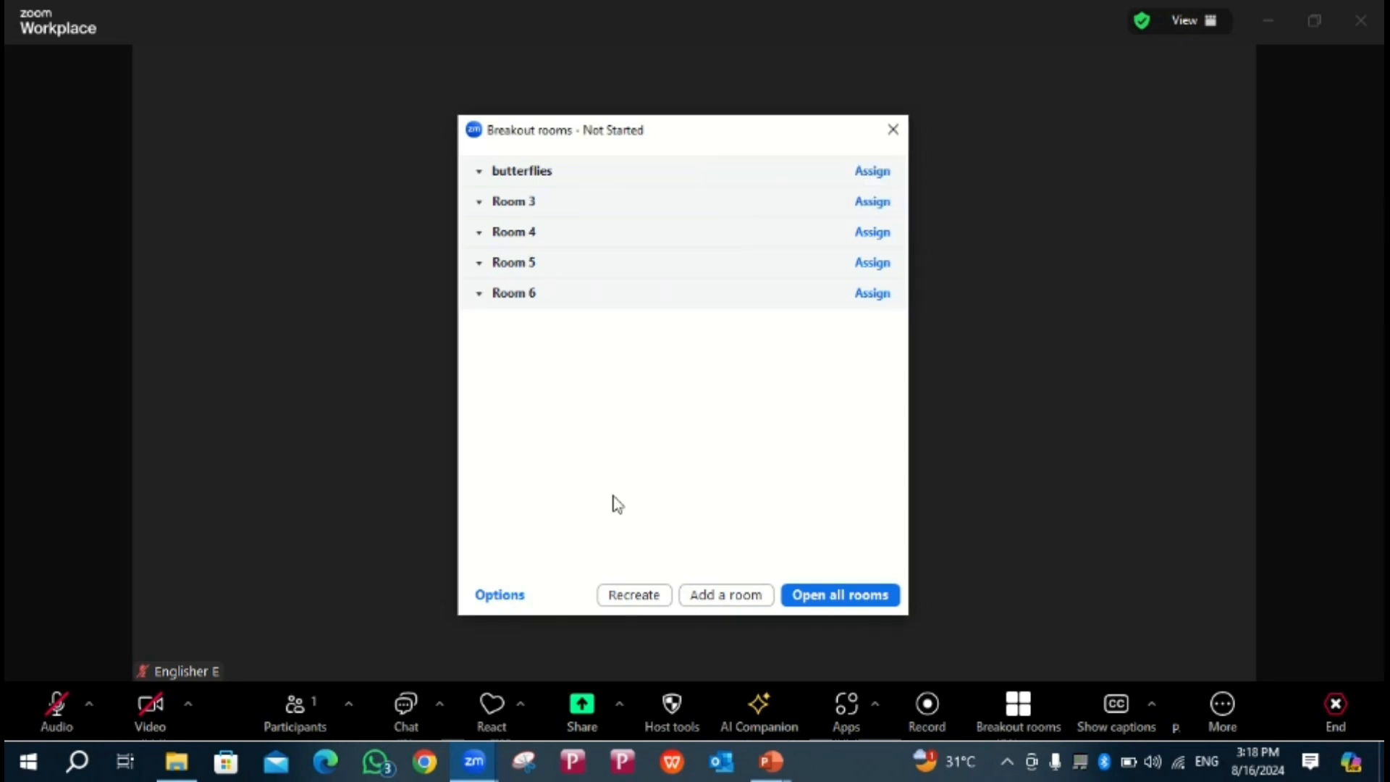
Open all breakout rooms and display the choices for broadcasting a message or voice to them
left_click(801, 595)
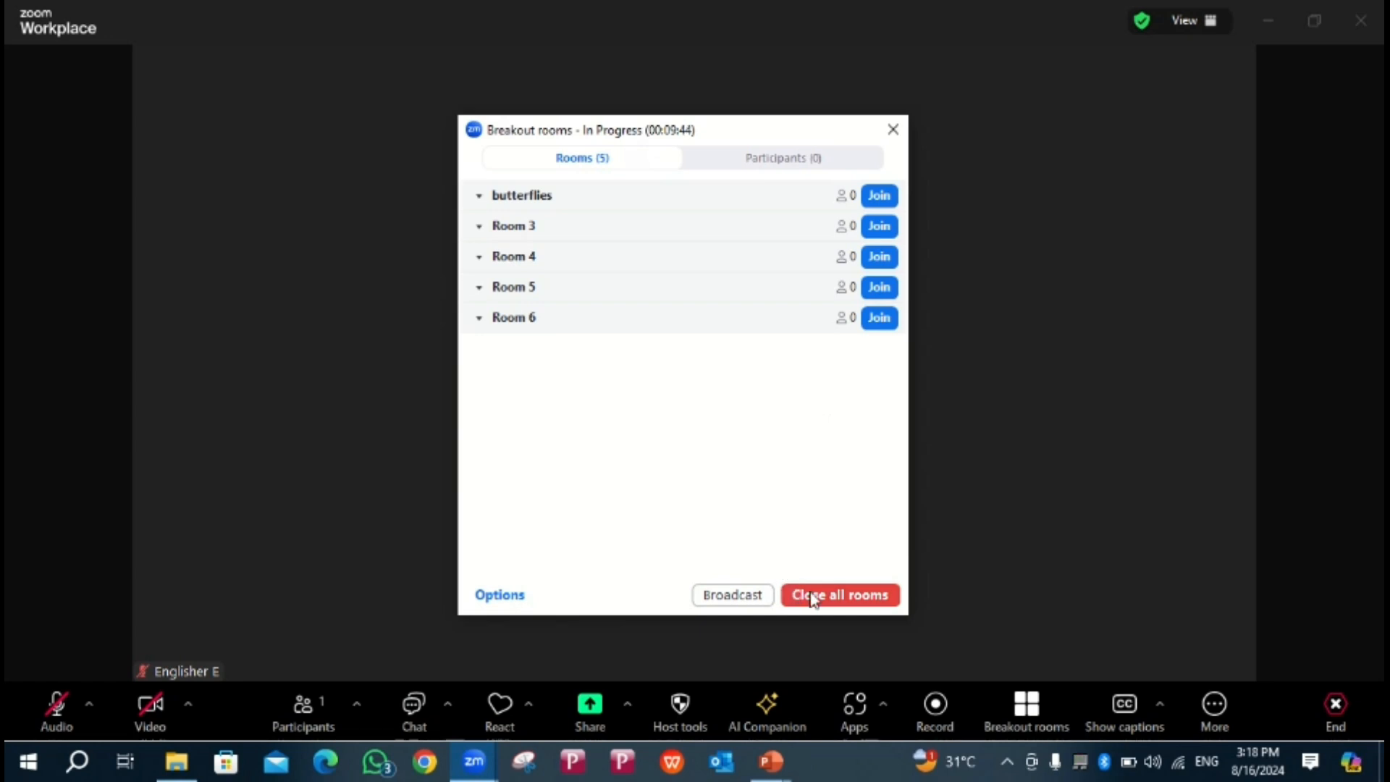
left_click(754, 597)
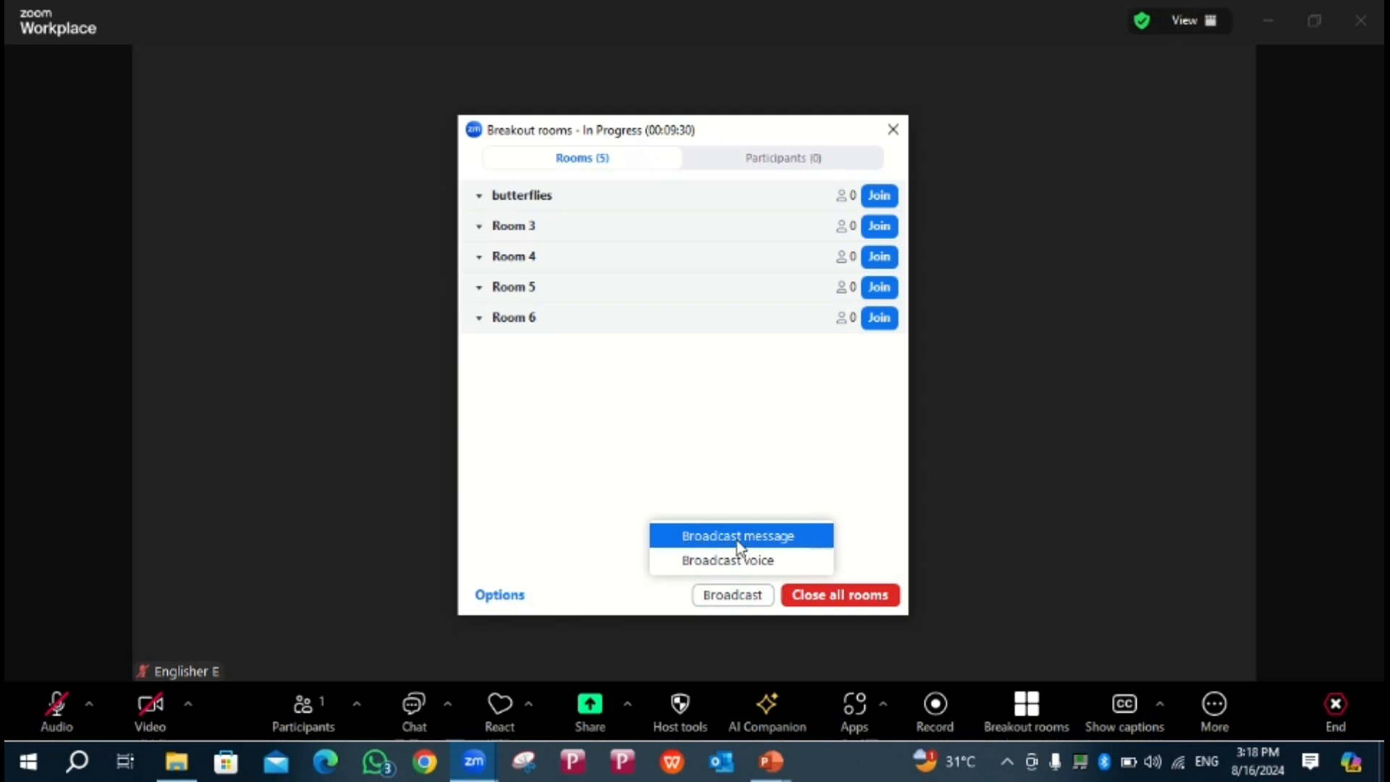
Close all breakout rooms, returning participants to the main session, and dismiss the breakout rooms window
left_click(809, 607)
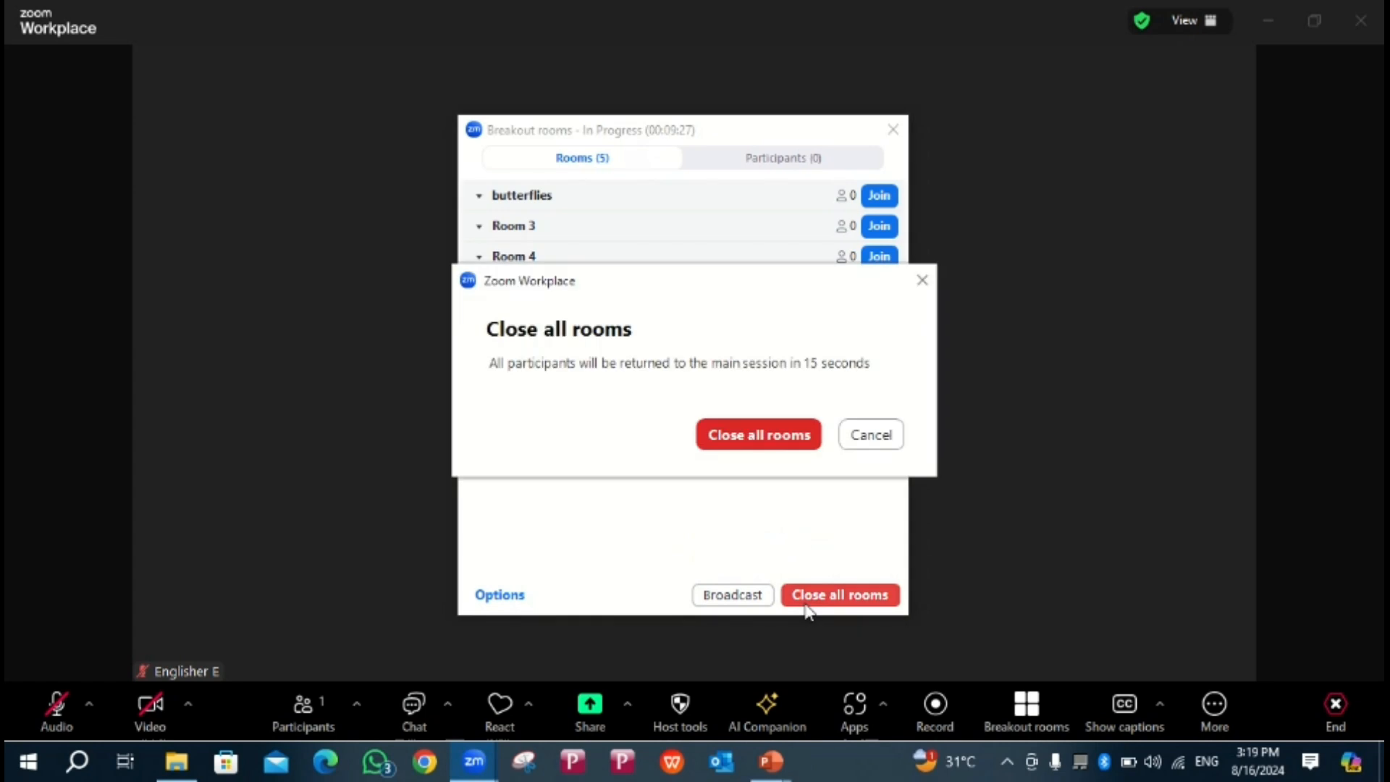
left_click(774, 434)
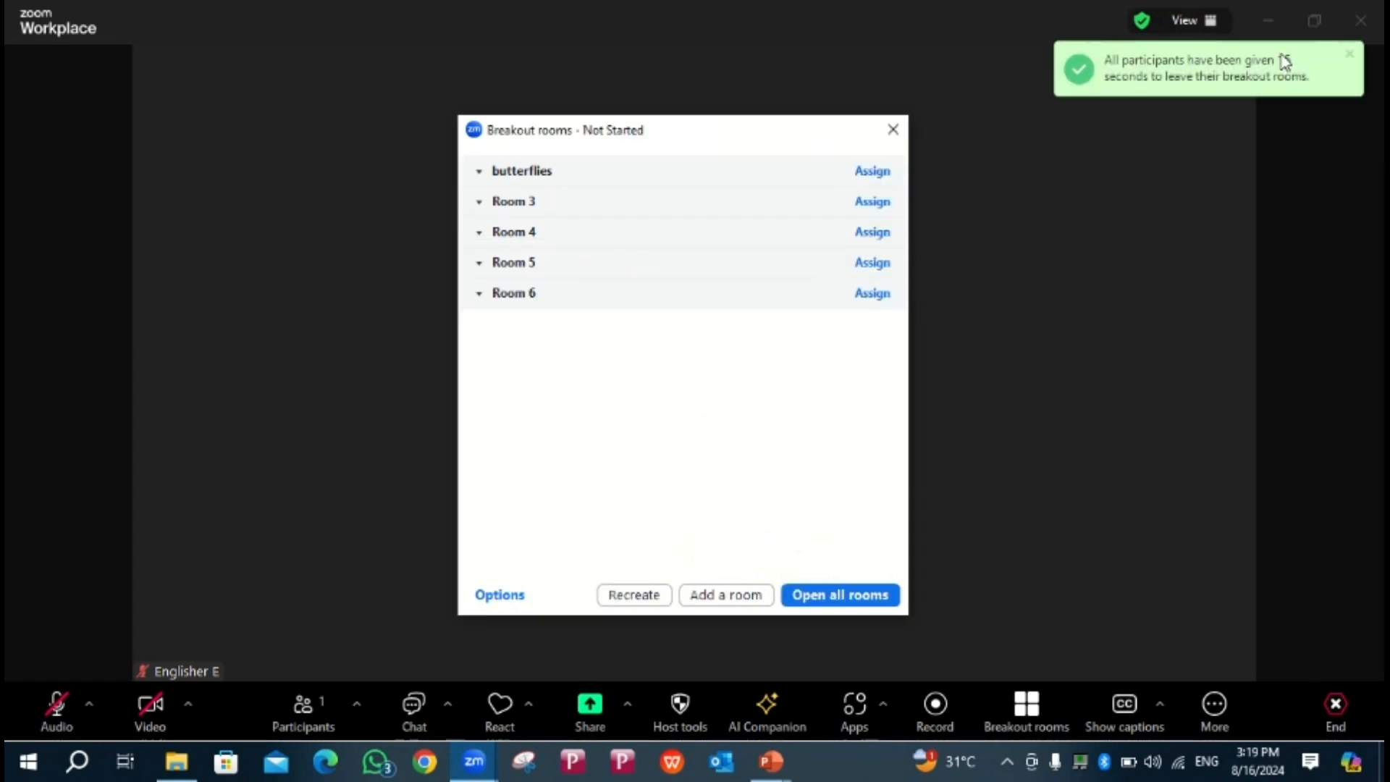
left_click(898, 134)
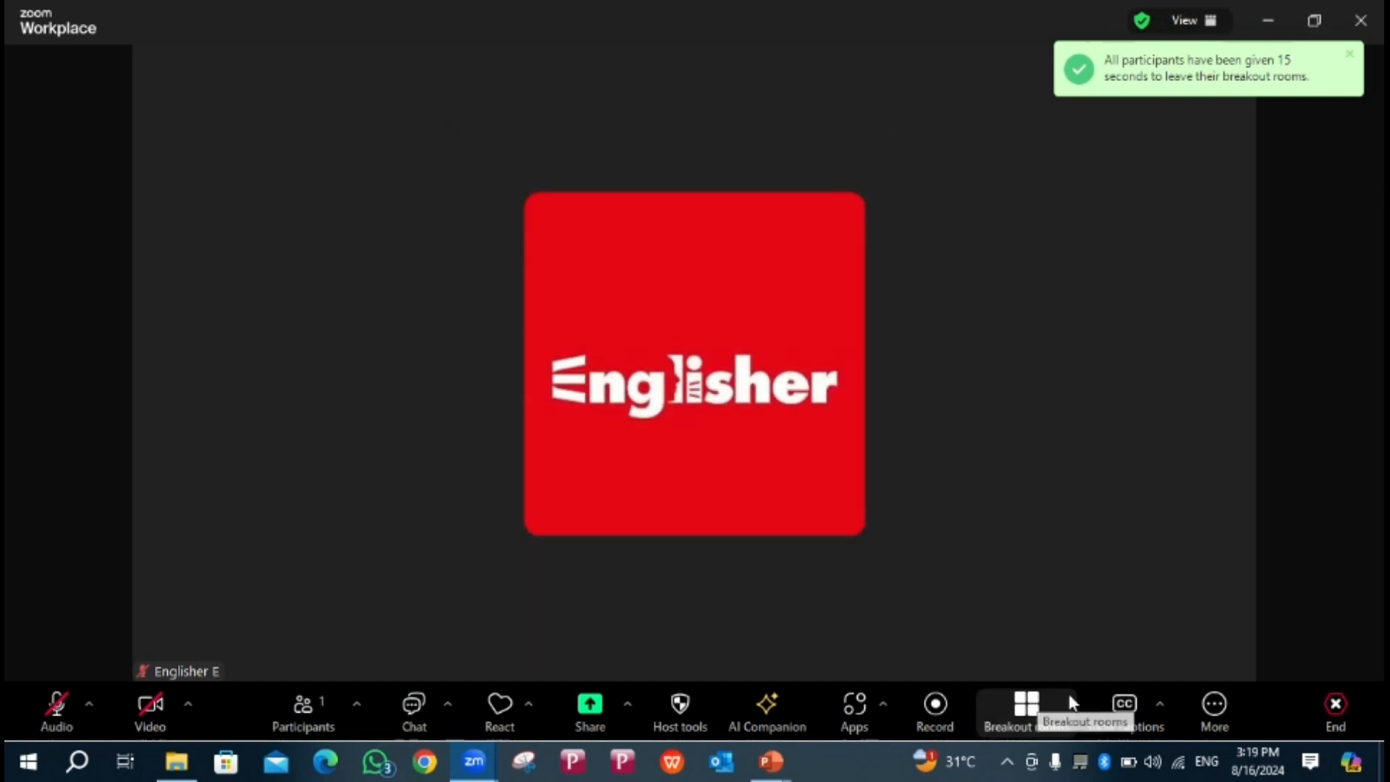
Inspect the meeting's caption language setting without saving it, and look over the additional meeting tools
left_click(1113, 708)
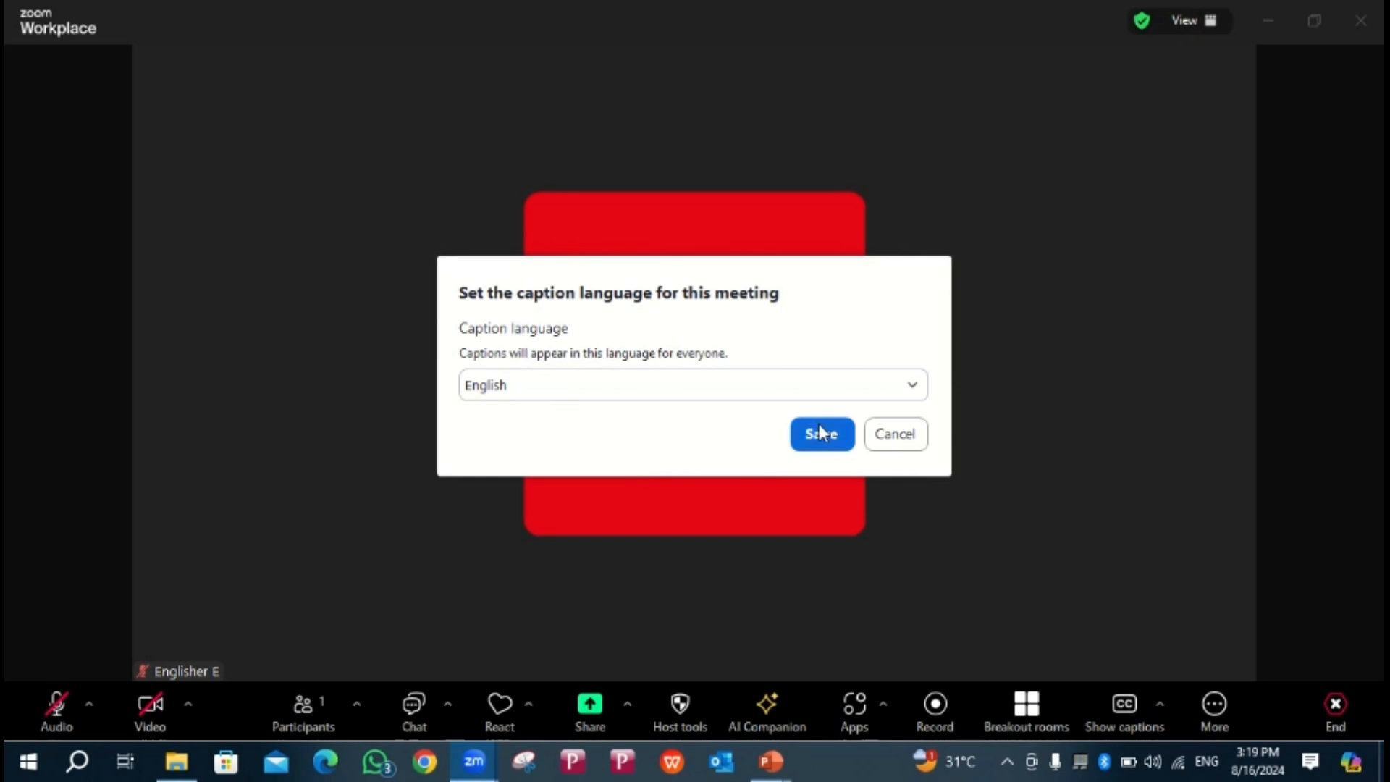
left_click(888, 438)
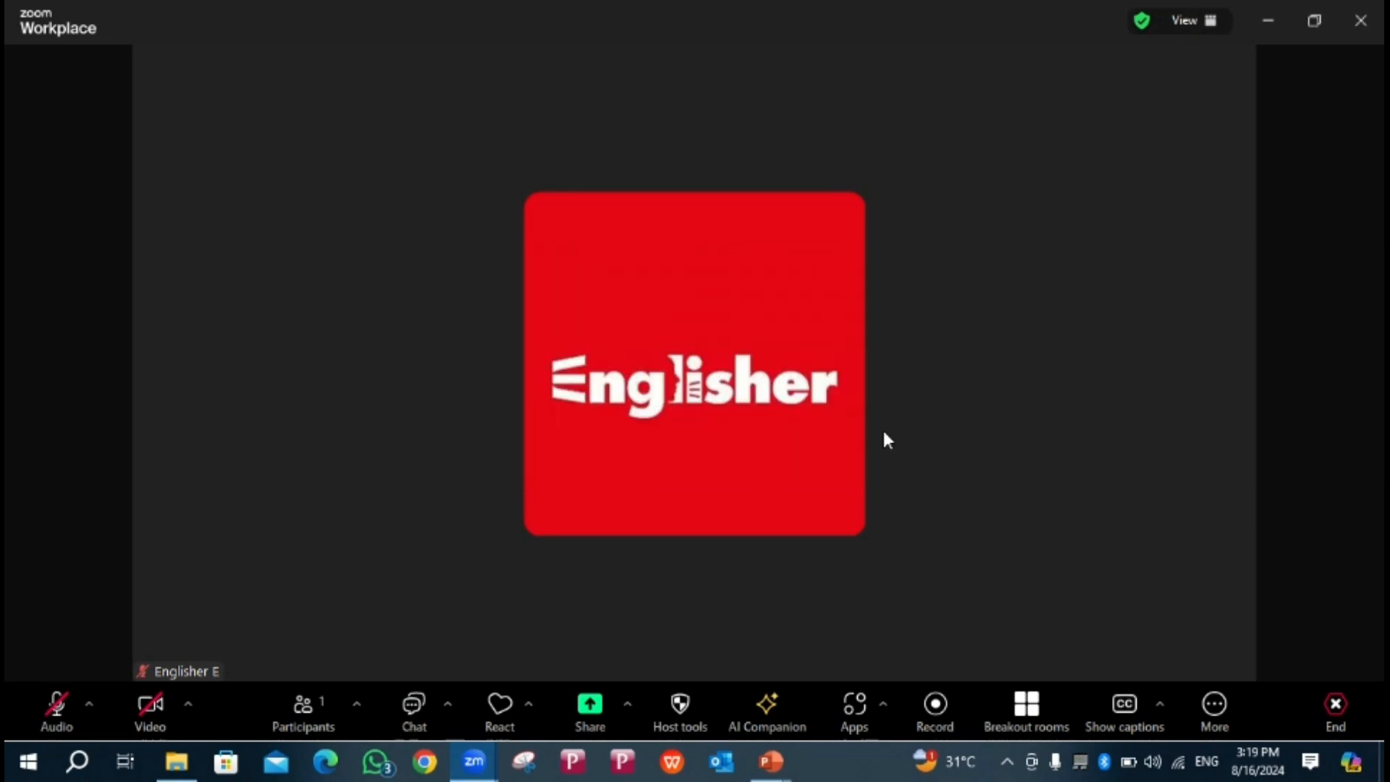
left_click(1201, 705)
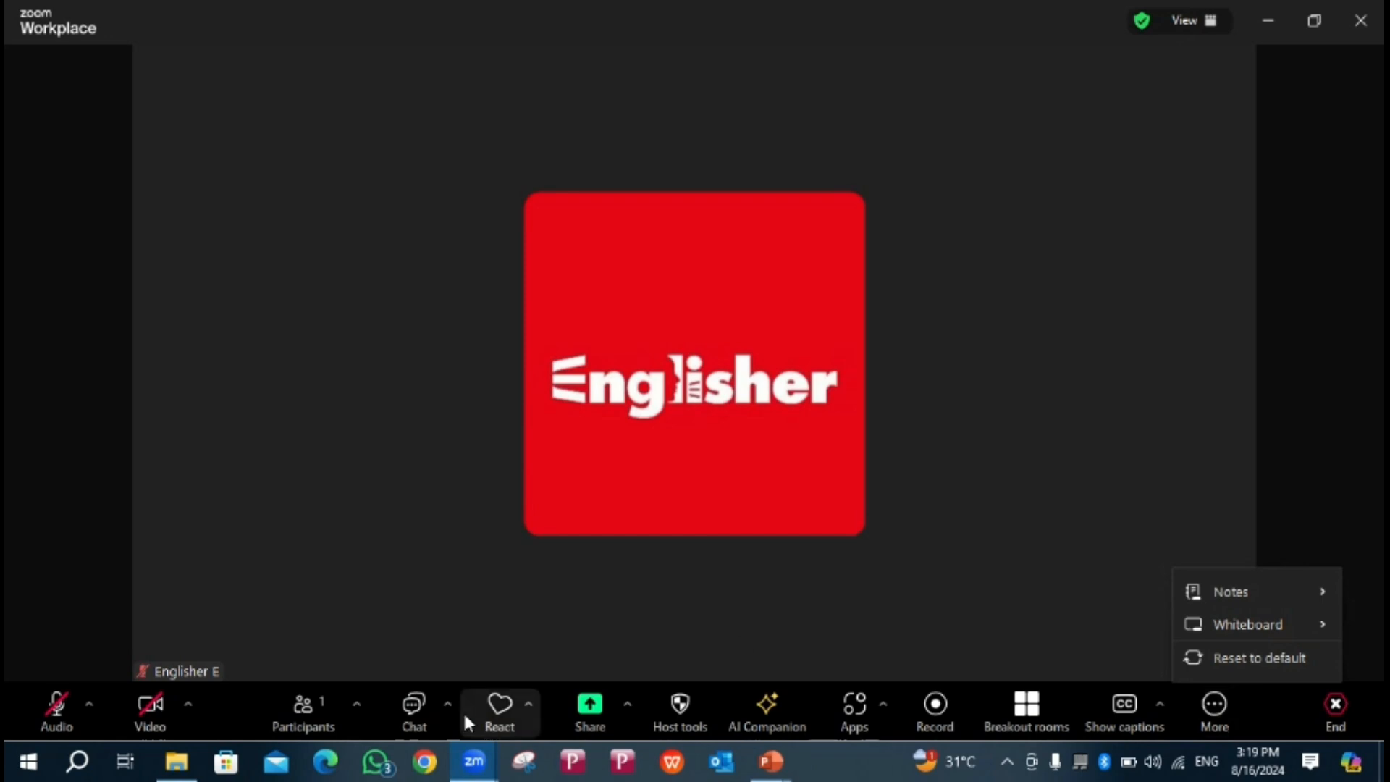
left_click(999, 449)
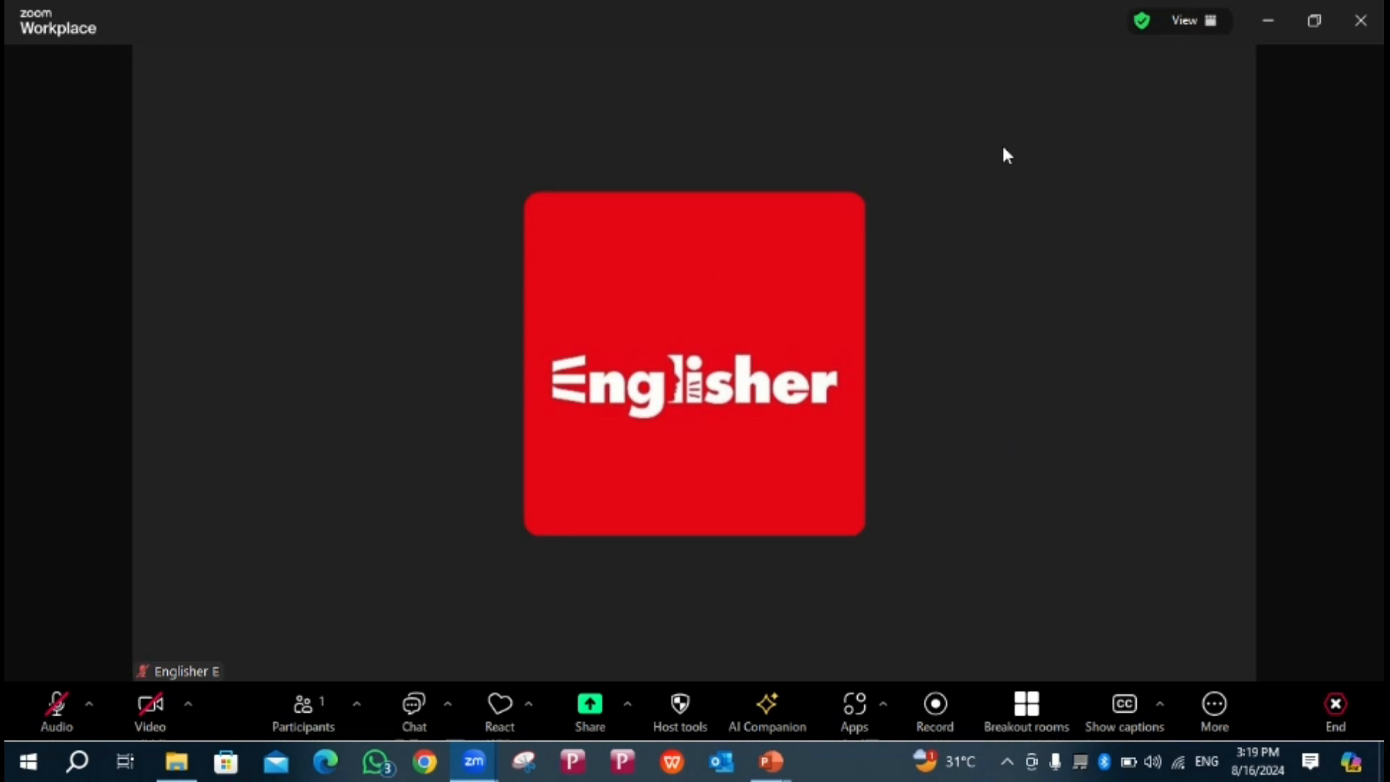
Switch the meeting layout to Gallery and back to Speaker, and review the other view options
left_click(1205, 29)
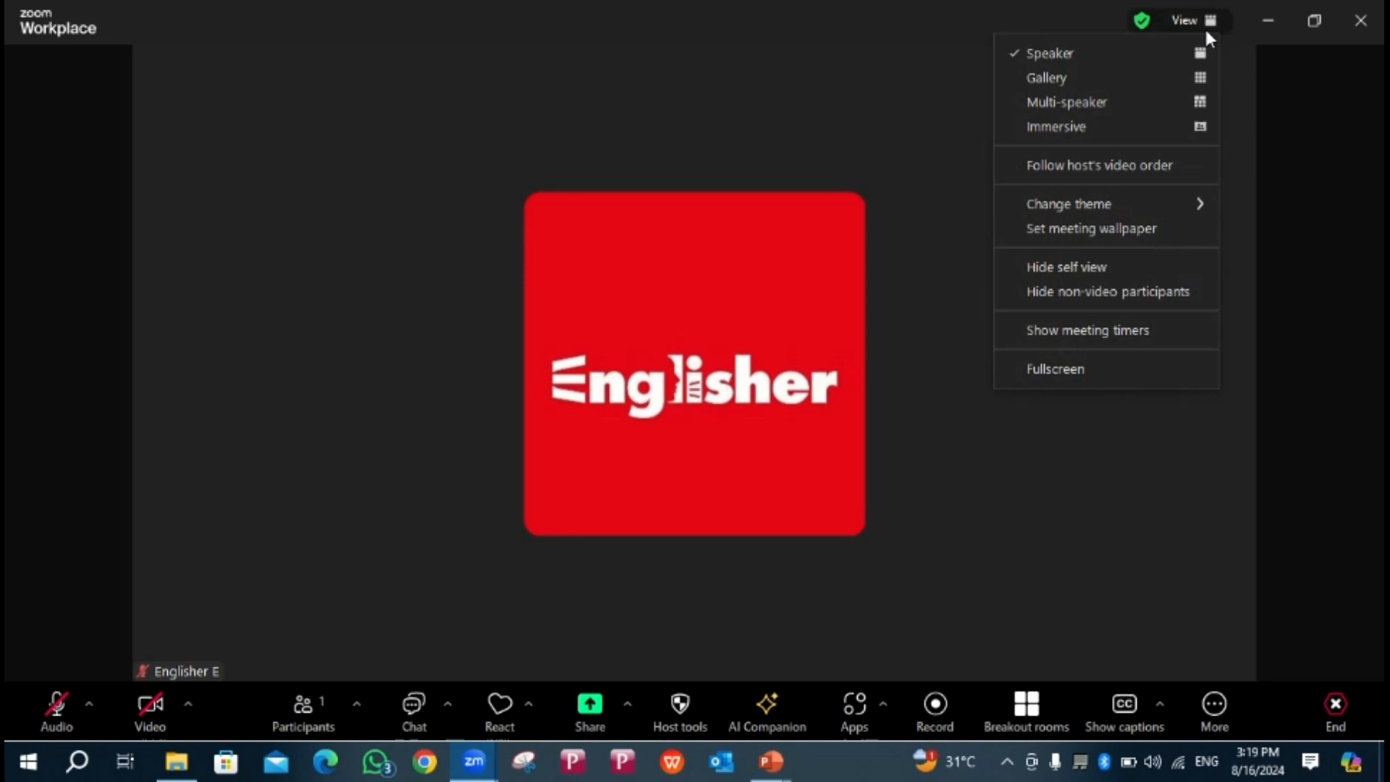
left_click(1126, 76)
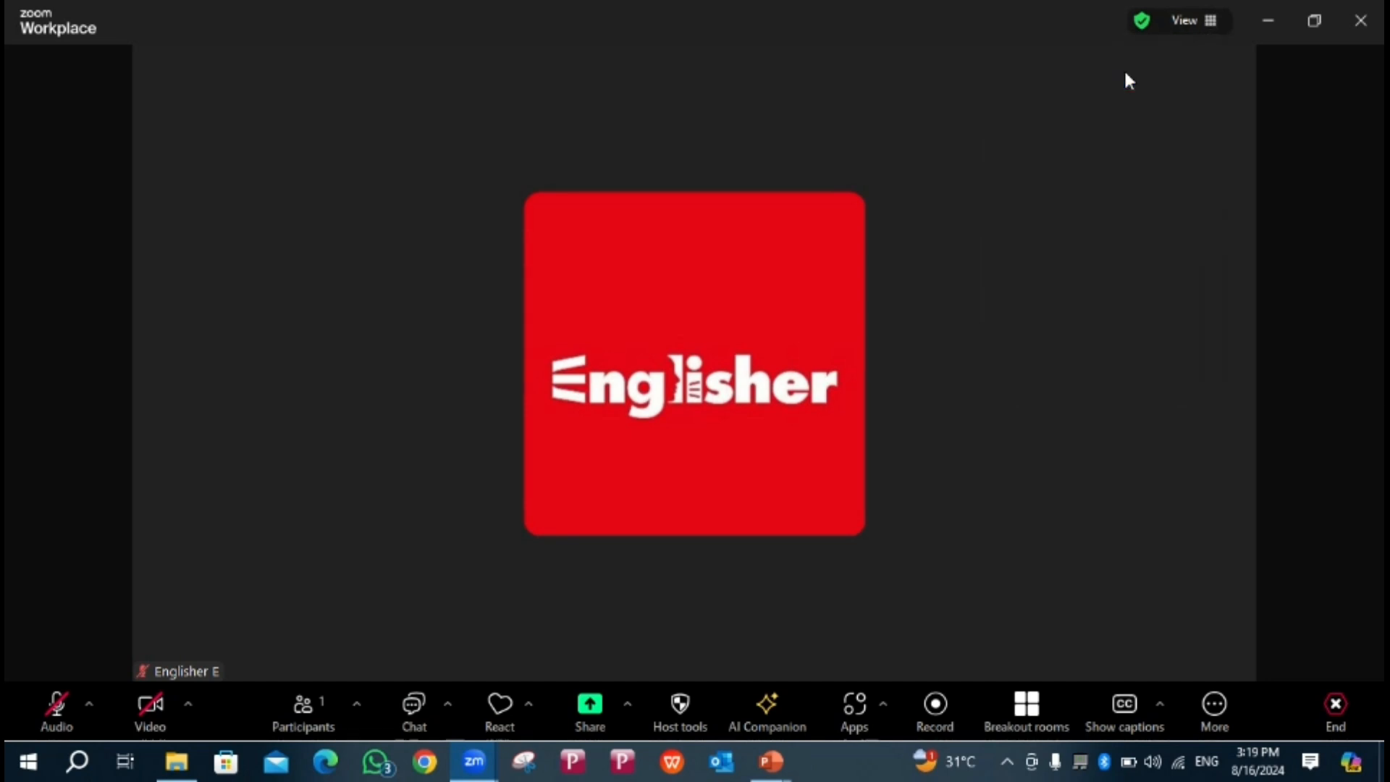
left_click(1209, 26)
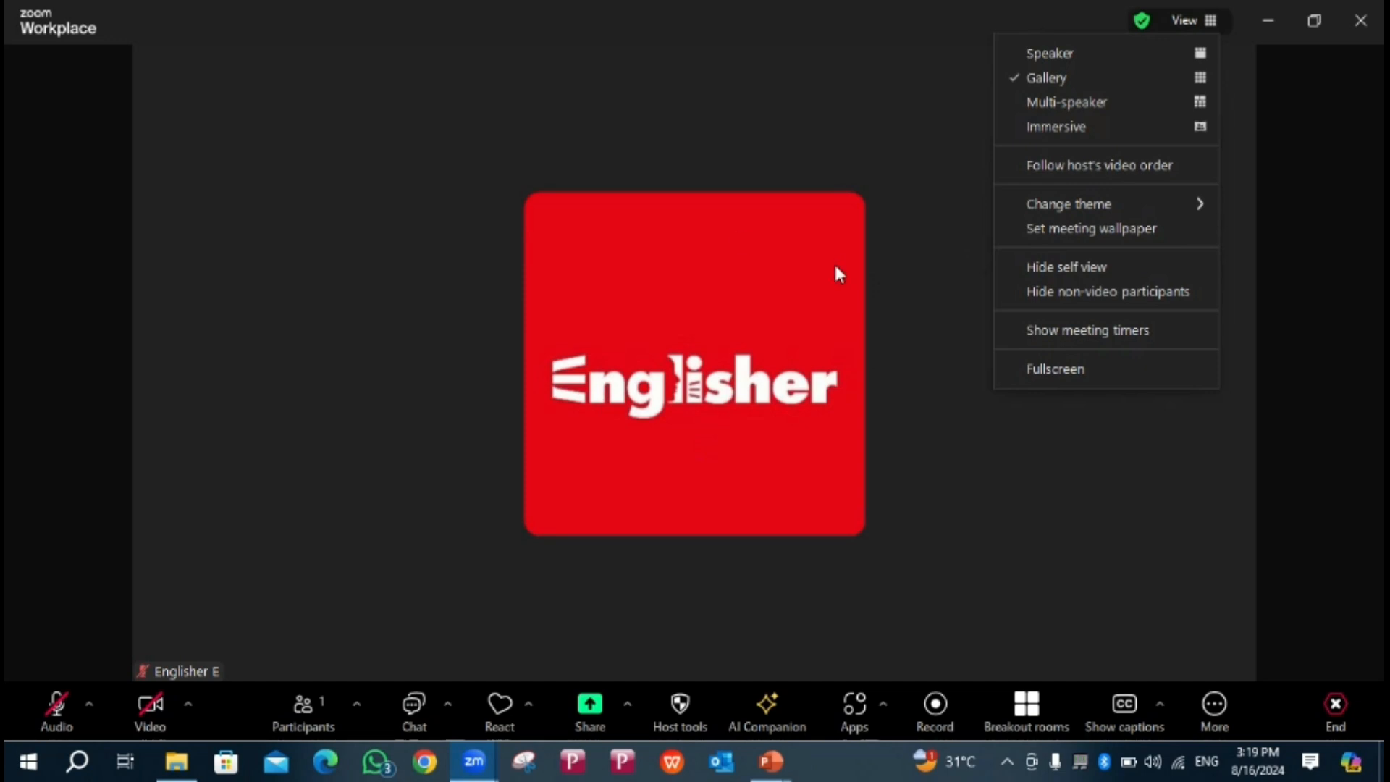
left_click(1098, 56)
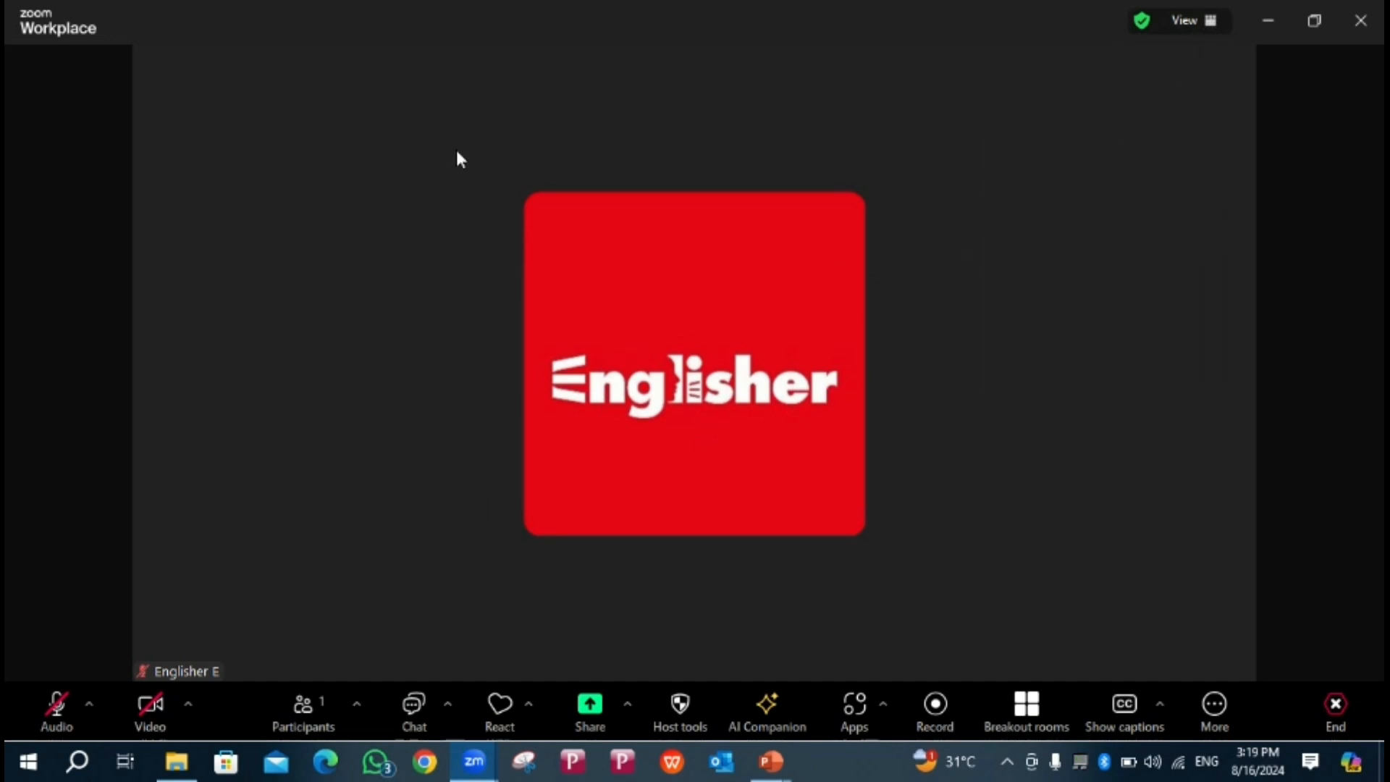
left_click(1212, 26)
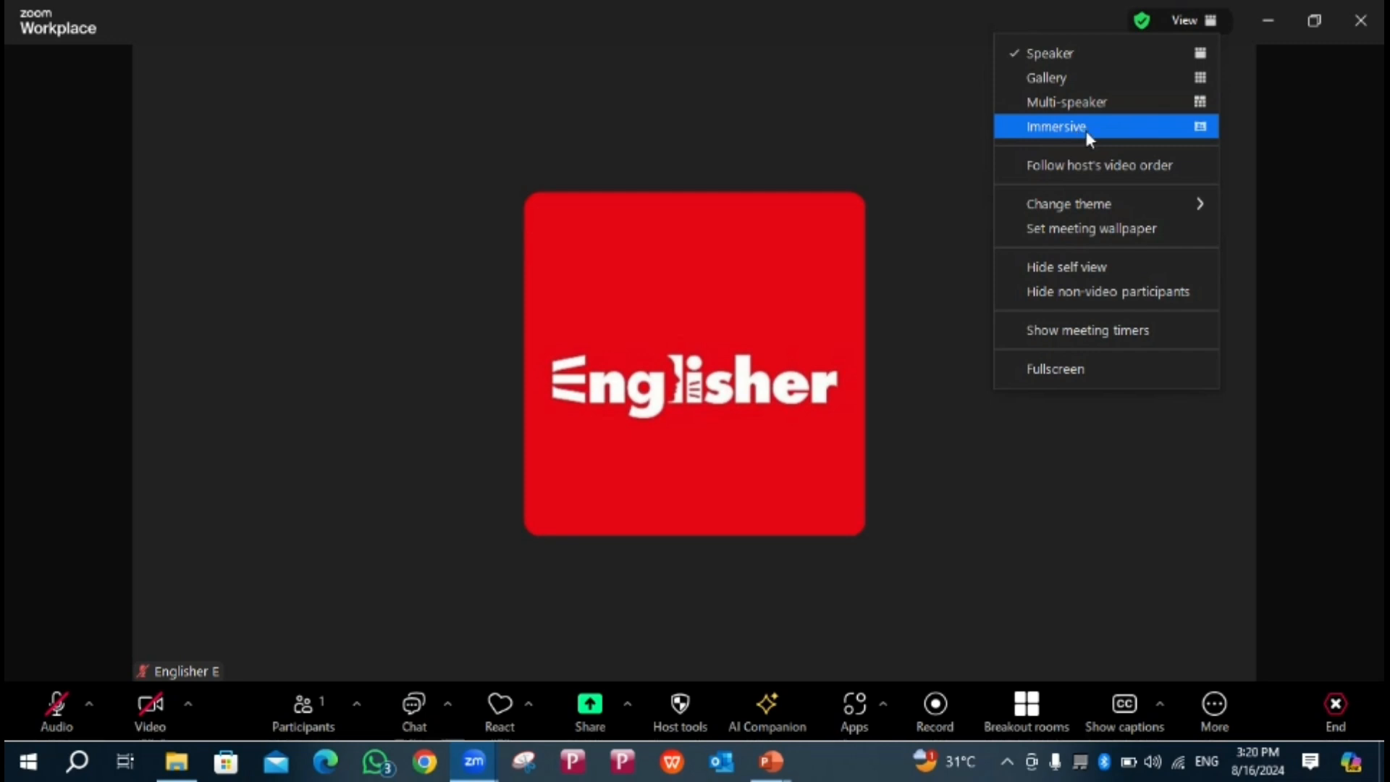
left_click(1285, 156)
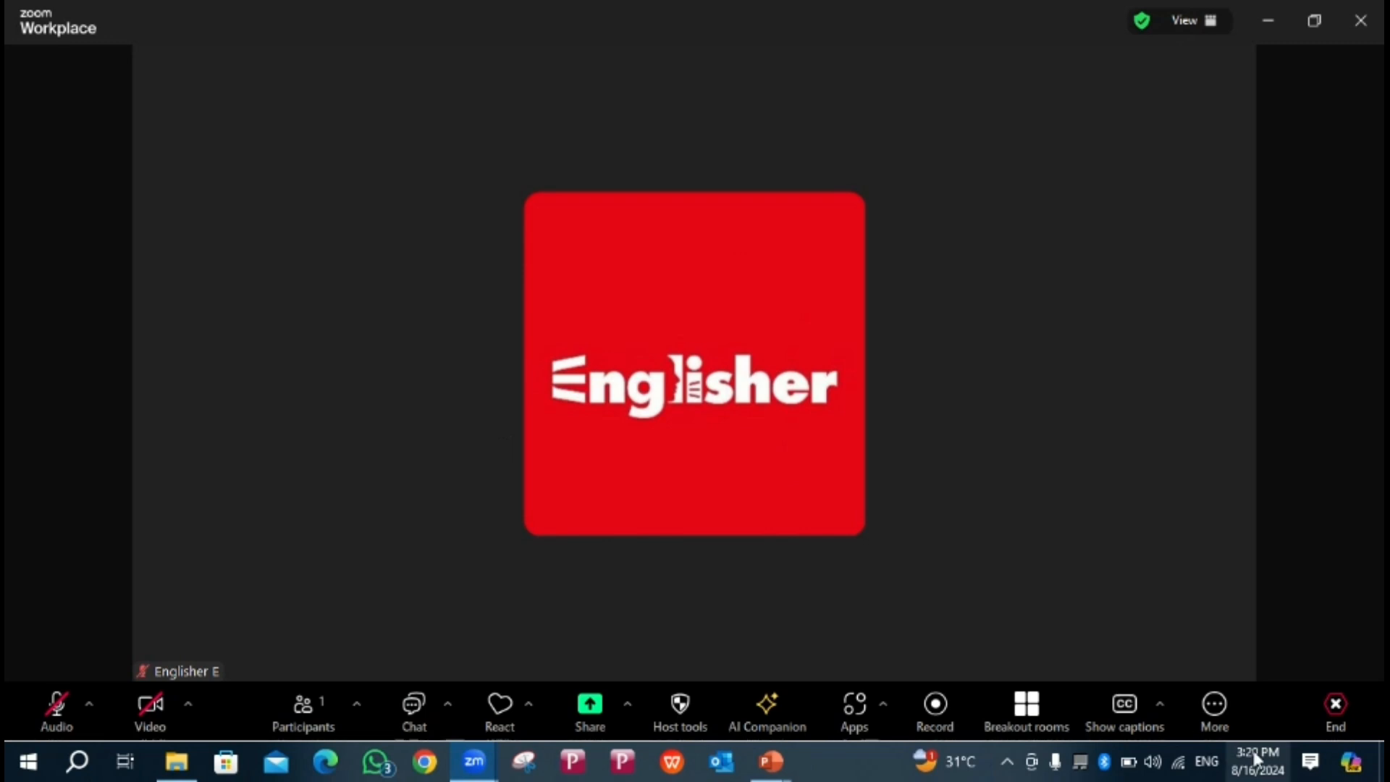
Bring up the choices for ending the meeting for all or leaving it
left_click(1323, 708)
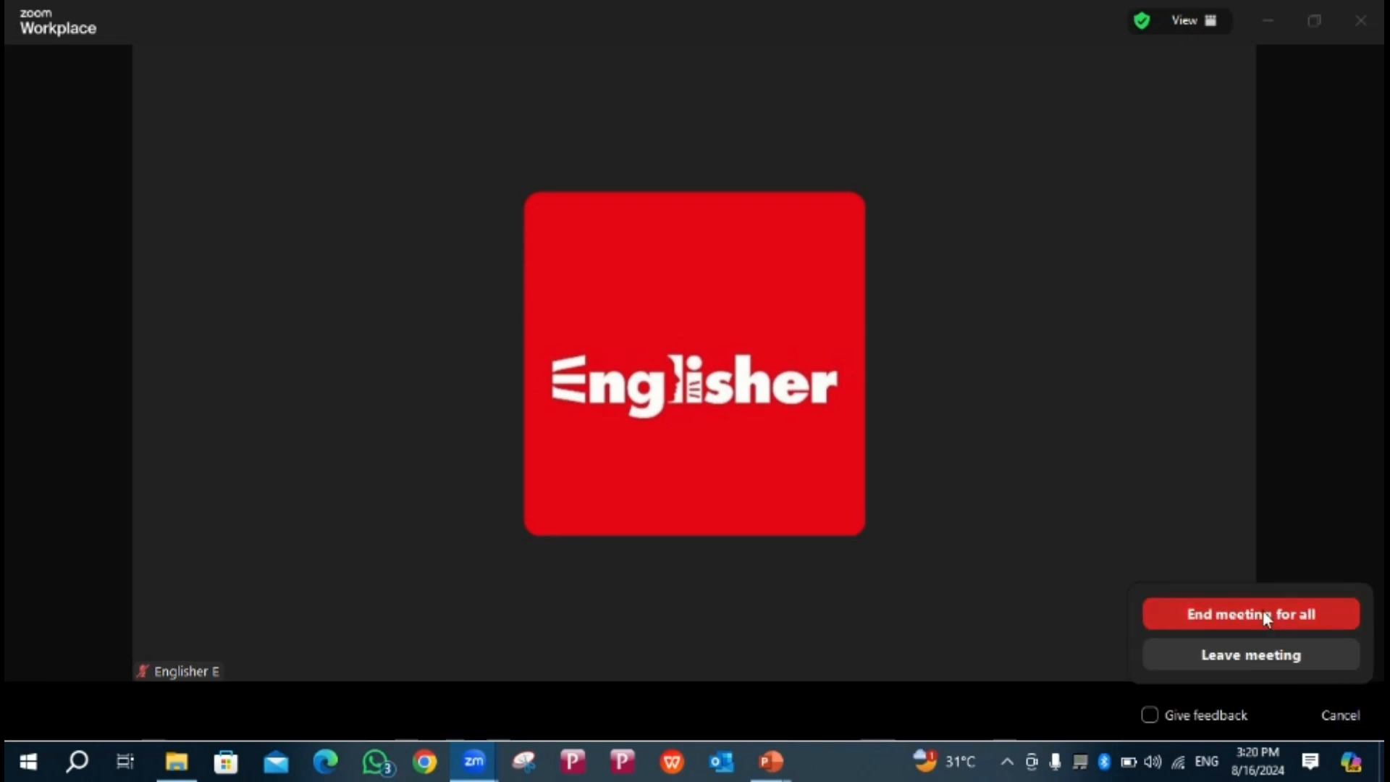